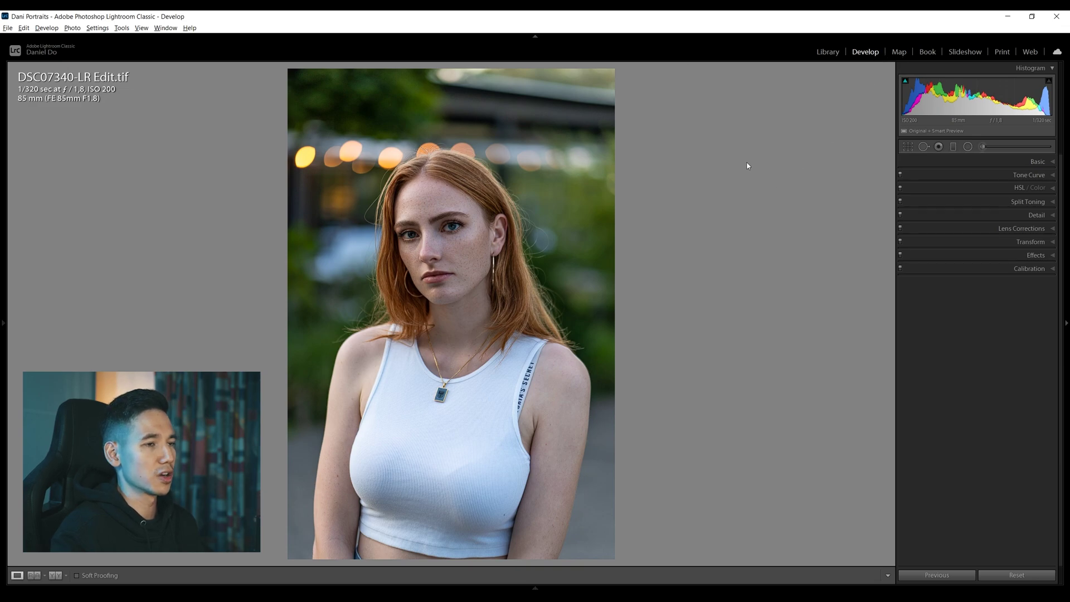
# - Expand the Basic panel for the portrait DSC07340-LR Edit.tif in Develop
pyautogui.click(945, 161)
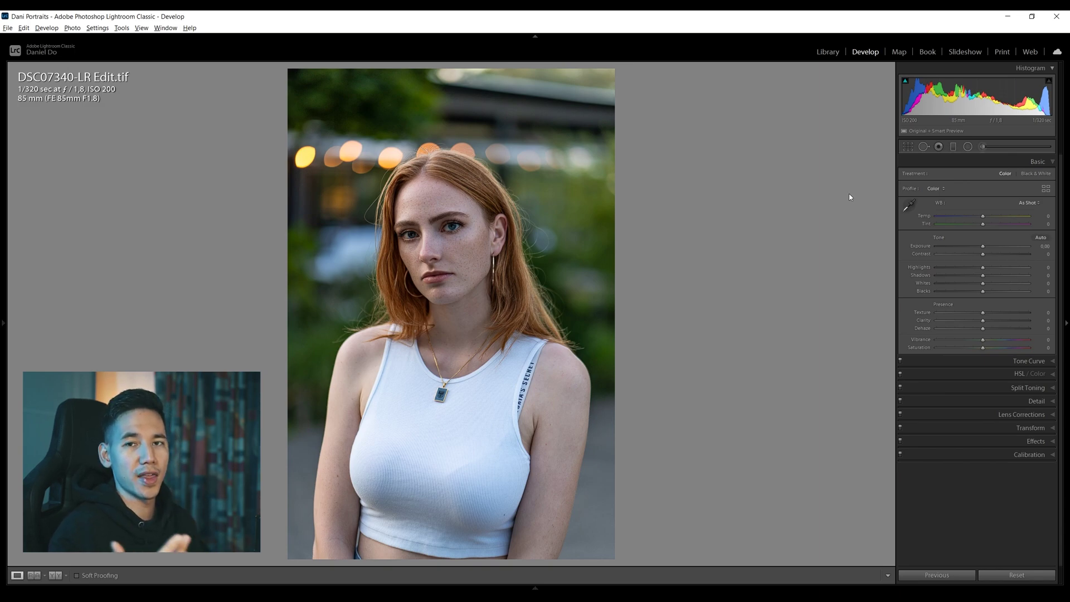
# - Set Exposure to +0.20 and lift Shadows to +34, undoing a maximum-shadows test
pyautogui.click(1040, 246)
pyautogui.write('0,2')
pyautogui.press('Return')
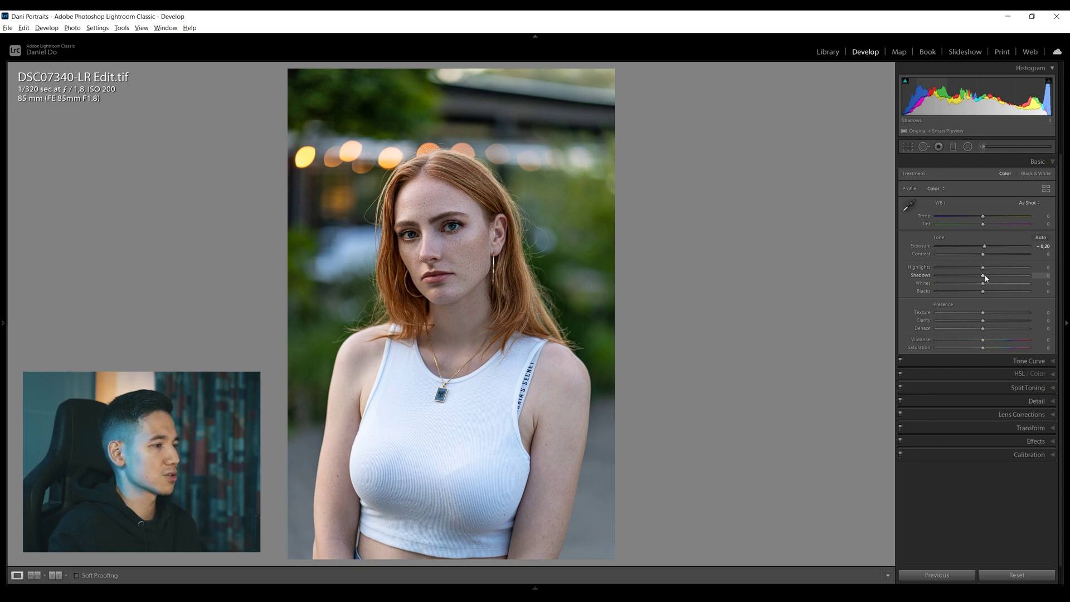
pyautogui.moveTo(985, 278); pyautogui.dragTo(1002, 279)
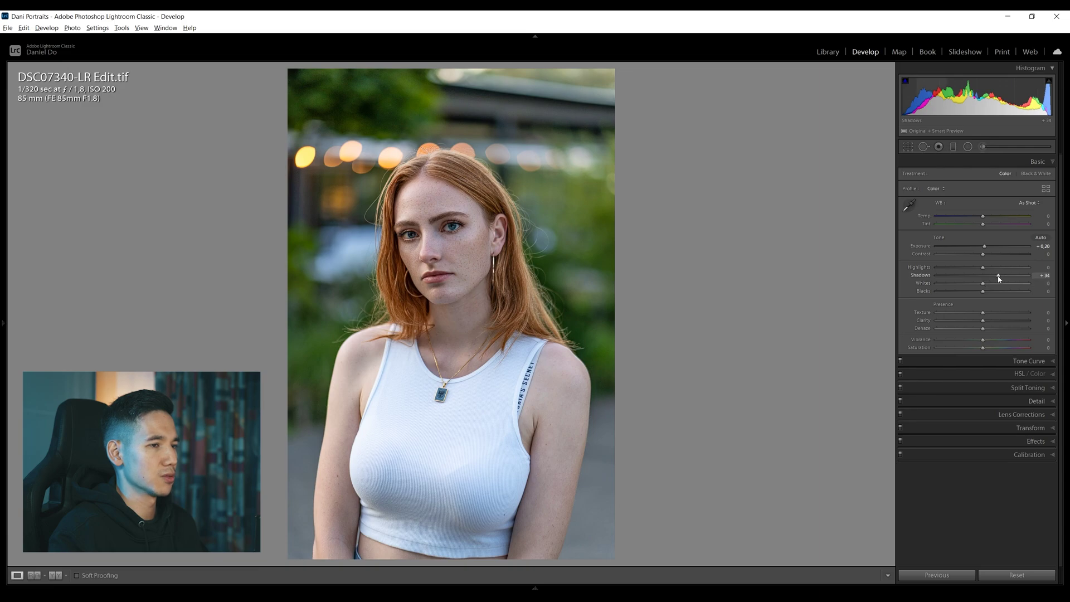
pyautogui.moveTo(1002, 277); pyautogui.dragTo(1029, 275)
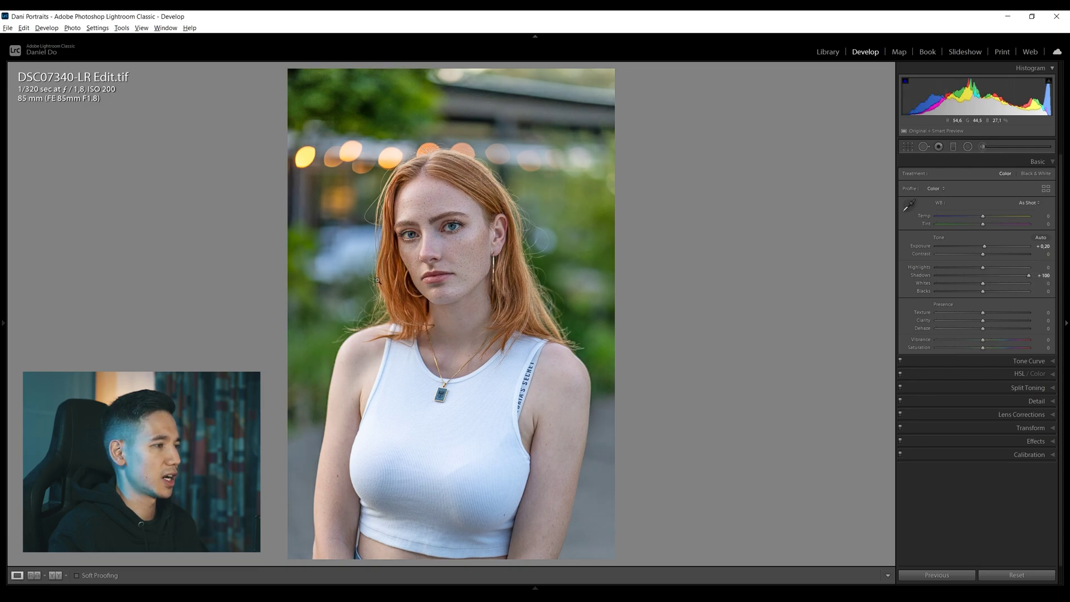
pyautogui.hotkey('ctrl', 'z')
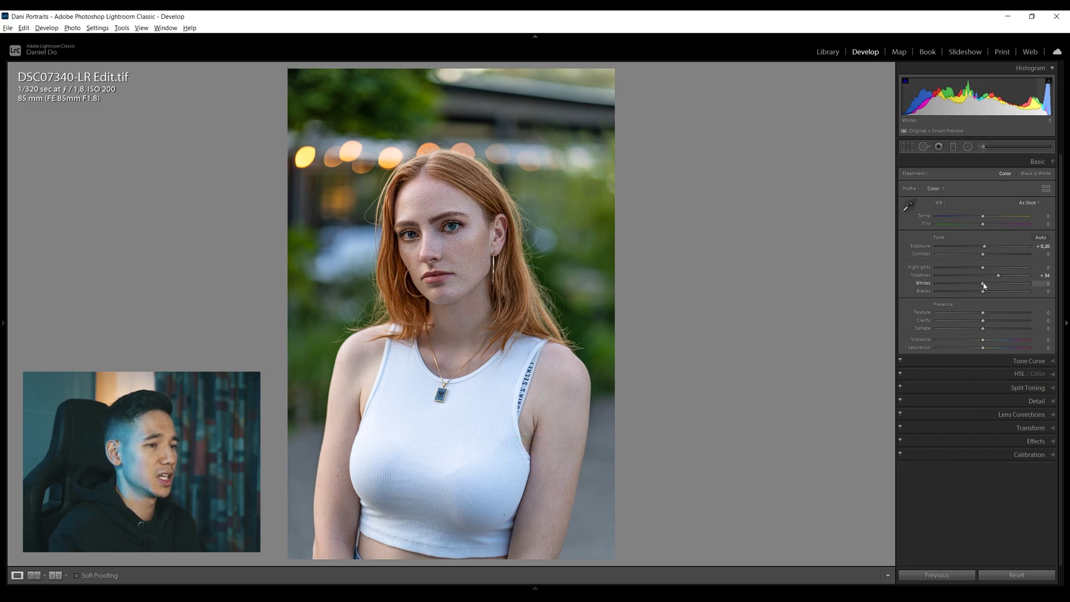
# - Set Whites +24, Highlights -10 and Blacks -8, undoing a -100 highlights test
pyautogui.moveTo(984, 286); pyautogui.dragTo(996, 287)
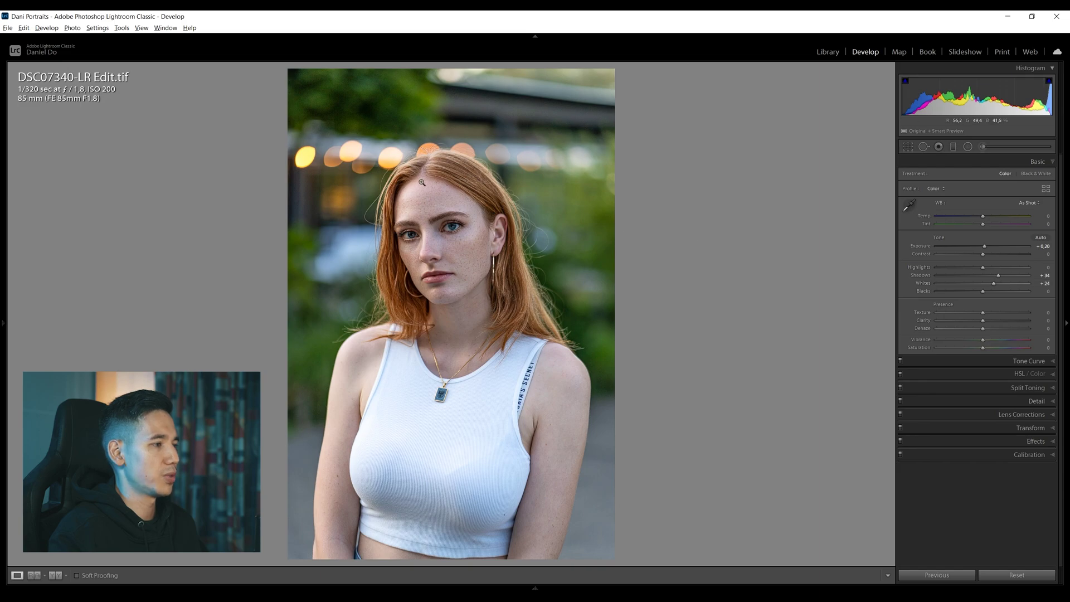
pyautogui.moveTo(983, 268)
pyautogui.mouseDown()
pyautogui.moveTo(993, 270)
pyautogui.moveTo(927, 271)
pyautogui.moveTo(979, 270)
pyautogui.mouseUp()
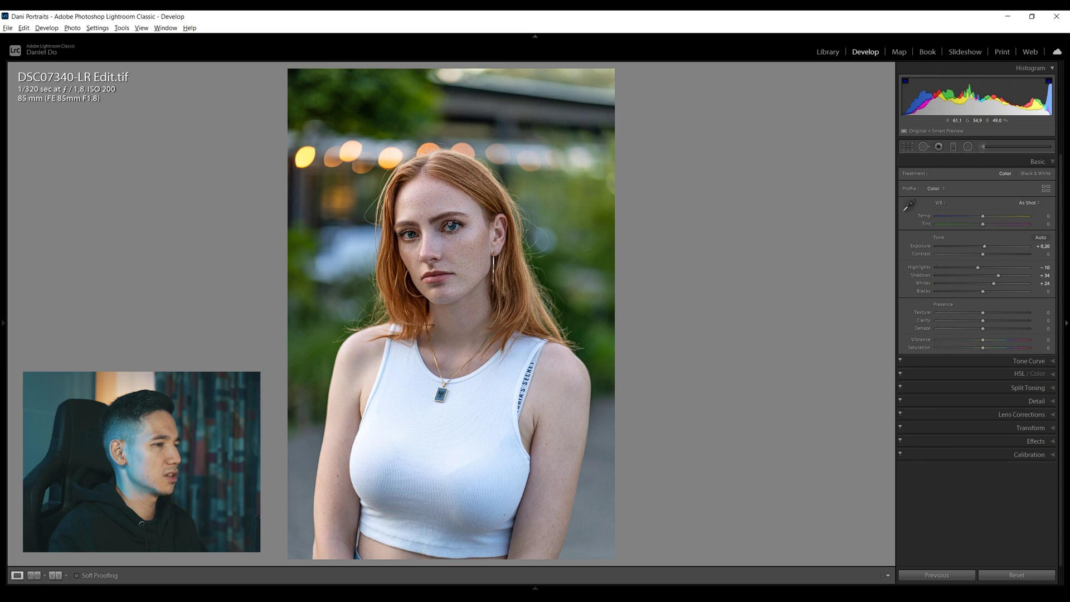
pyautogui.moveTo(979, 272); pyautogui.dragTo(902, 276)
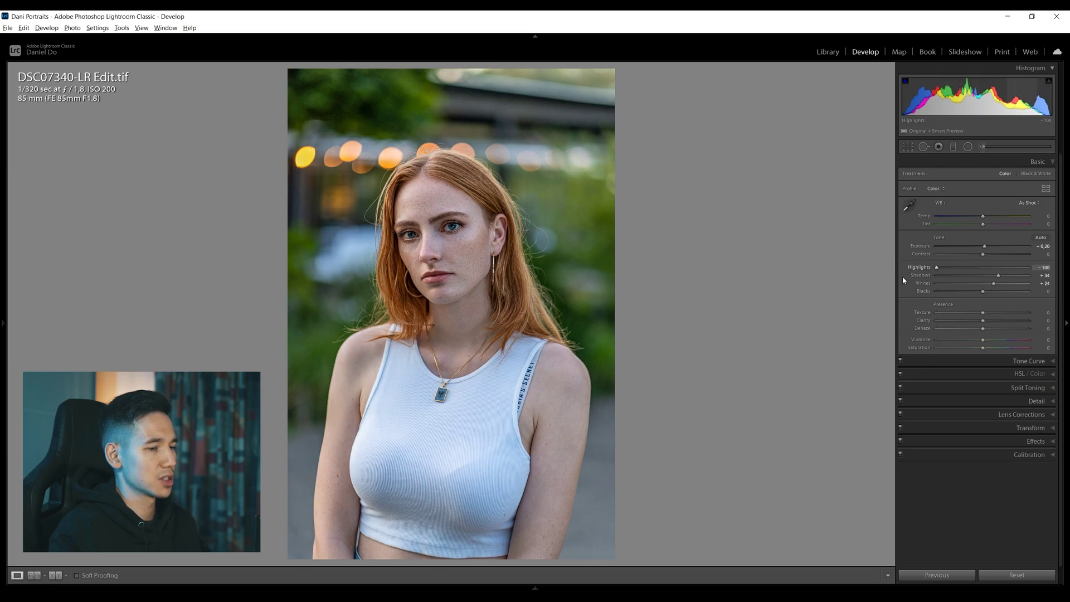
pyautogui.hotkey('ctrl', 'z')
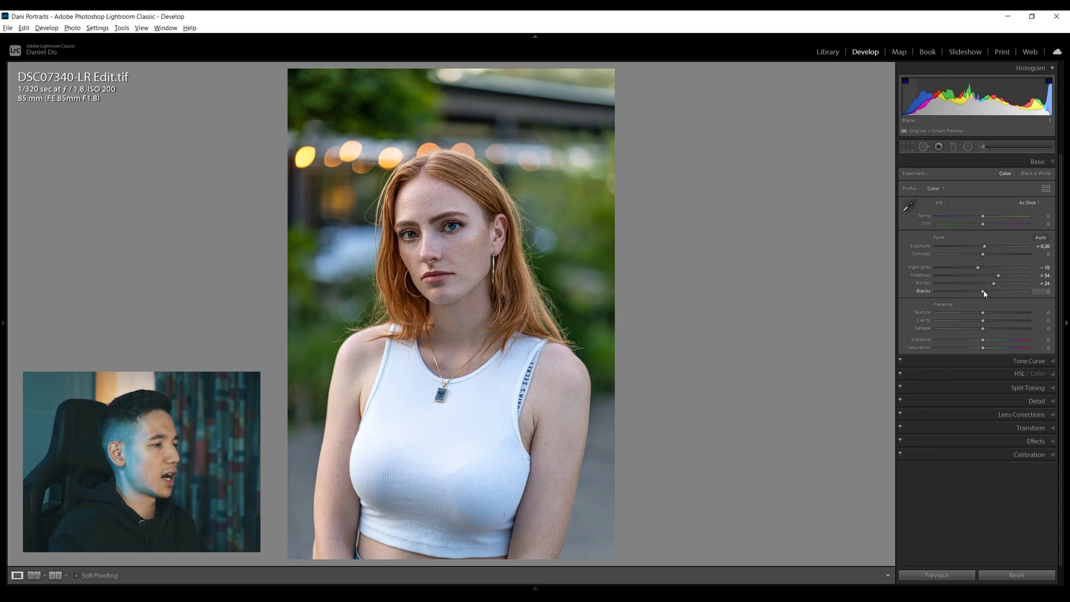
pyautogui.moveTo(984, 293); pyautogui.dragTo(982, 294)
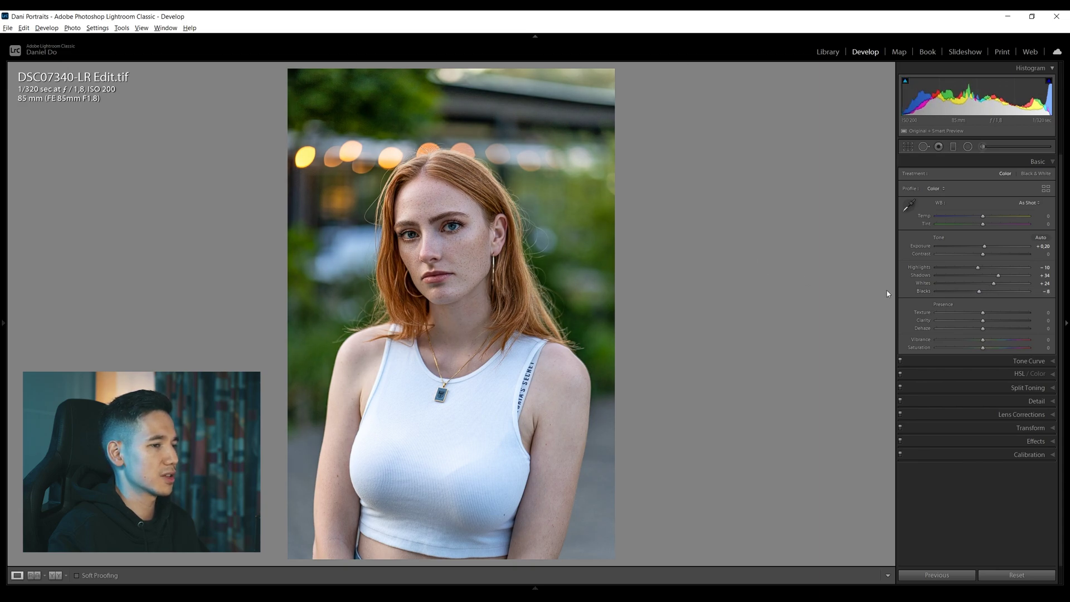
# - Compare with the reset original, then set Contrast +10 and Clarity +7
pyautogui.click(1024, 576)
pyautogui.hotkey('ctrl', 'z')
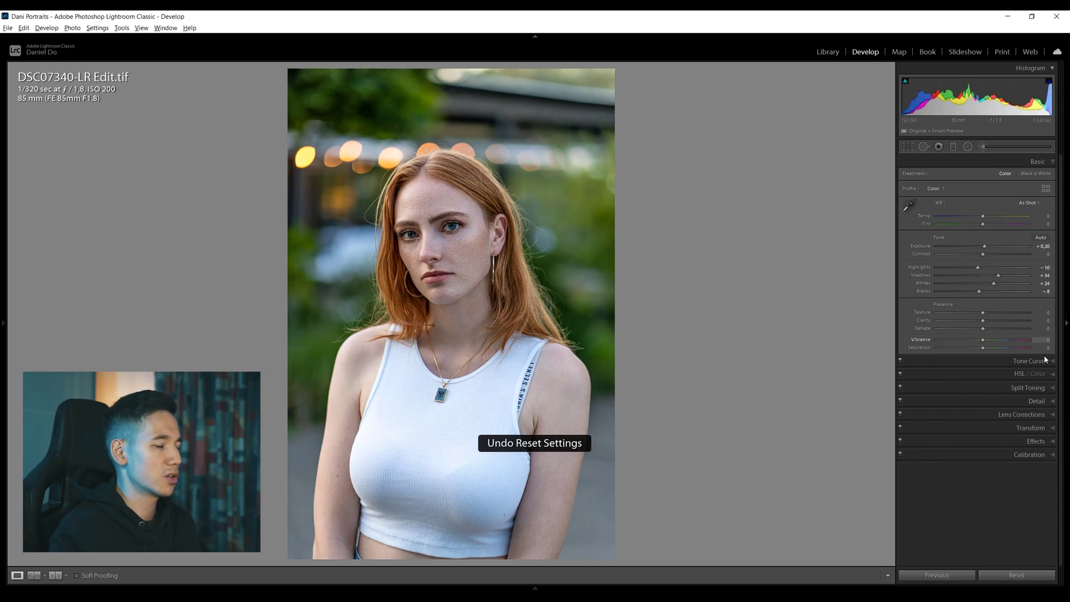
pyautogui.moveTo(986, 258); pyautogui.dragTo(990, 259)
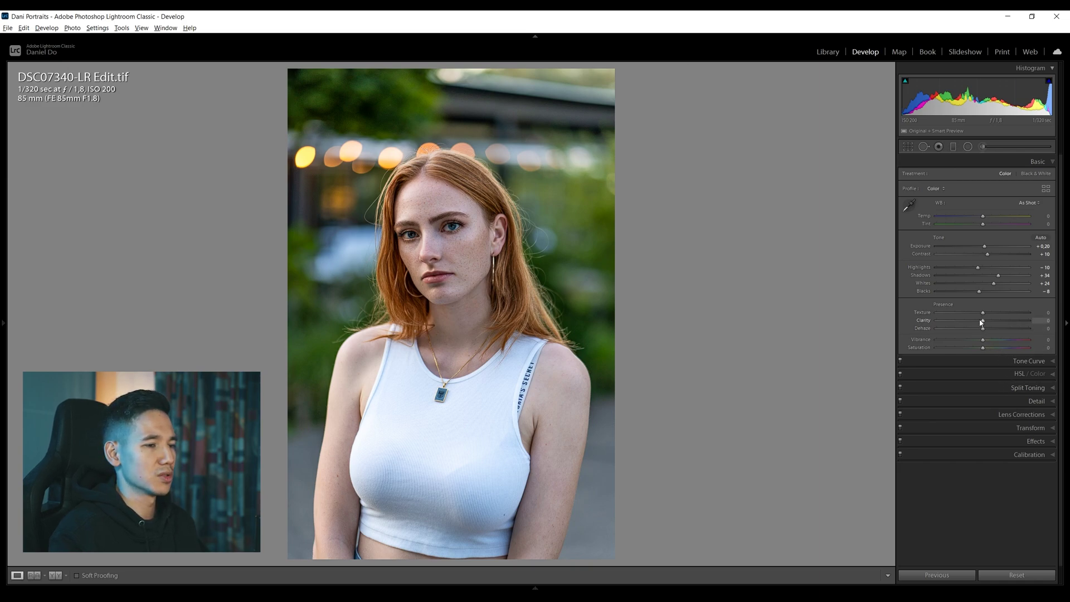
pyautogui.moveTo(986, 324)
pyautogui.mouseDown()
pyautogui.moveTo(1032, 320)
pyautogui.moveTo(986, 325)
pyautogui.mouseUp()
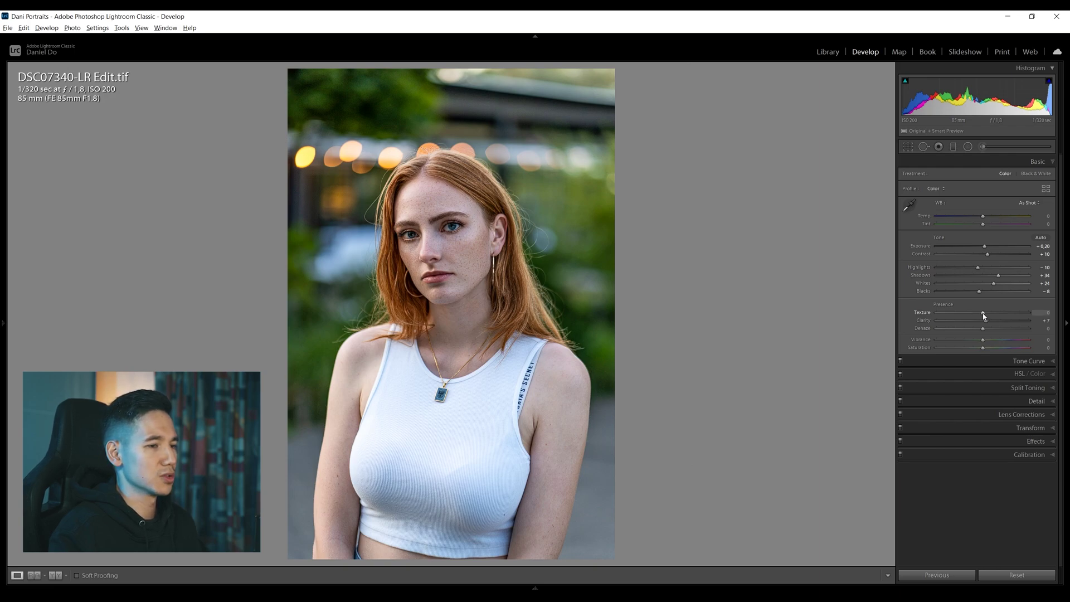
# - Try Texture then return it to 0, and set Vibrance +22 and Saturation +6
pyautogui.moveTo(984, 316); pyautogui.dragTo(989, 316)
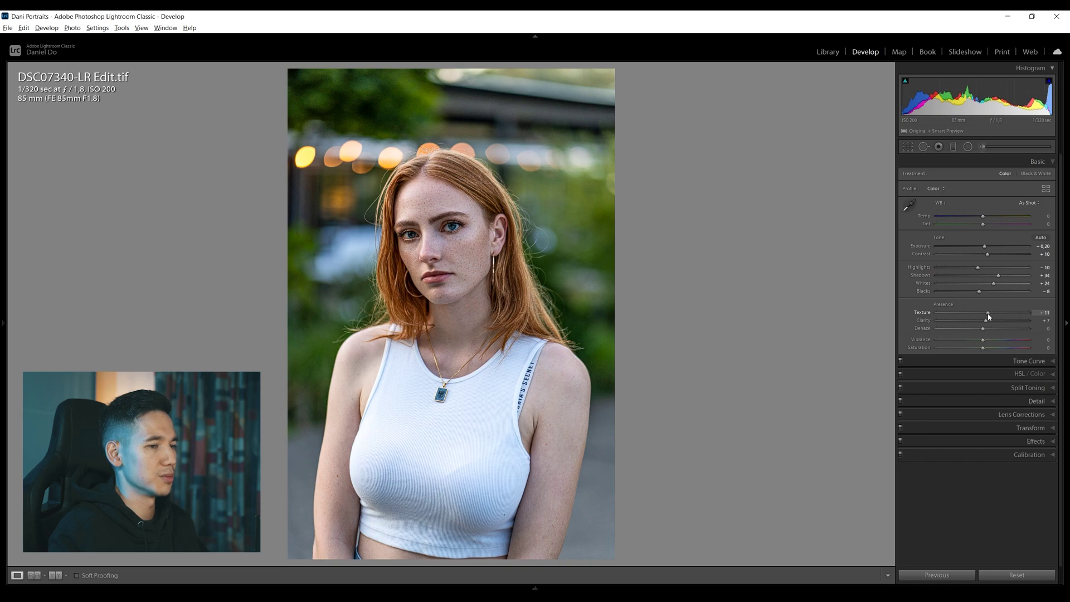
pyautogui.doubleClick(989, 315)
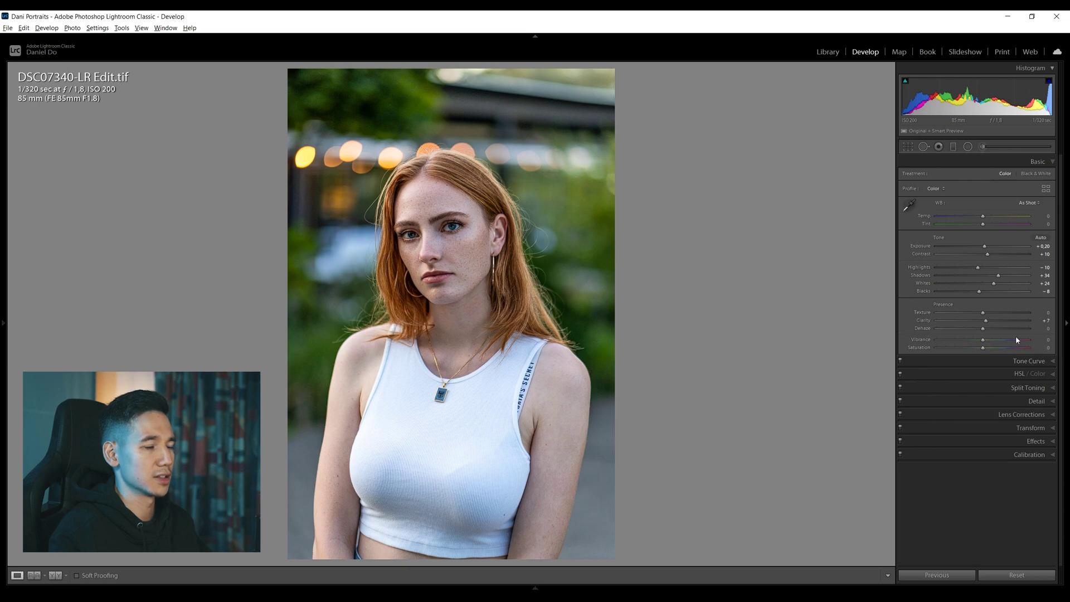
pyautogui.moveTo(983, 341); pyautogui.dragTo(997, 343)
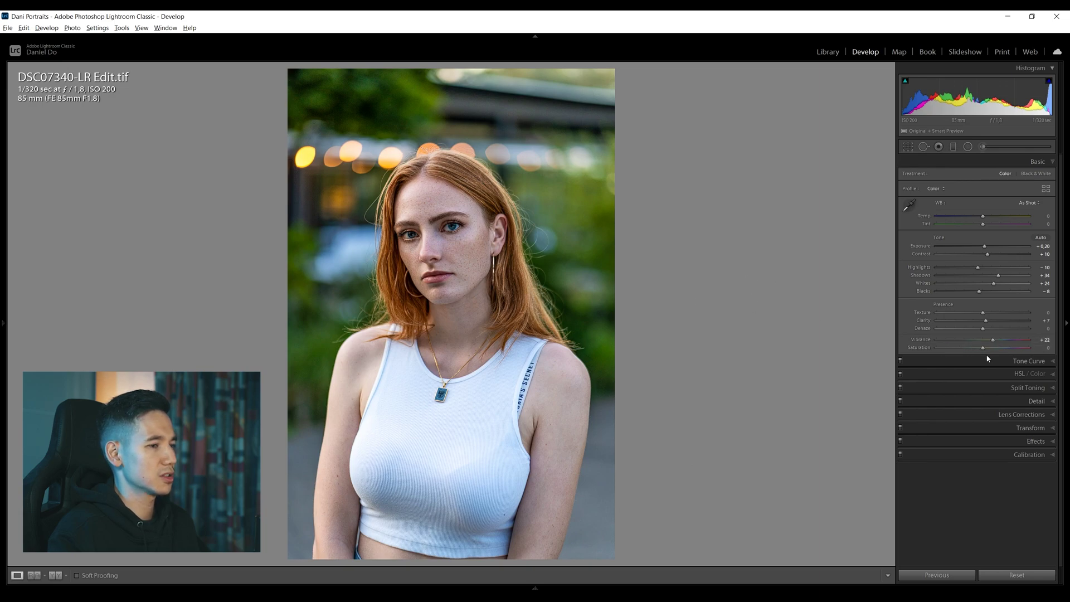
pyautogui.moveTo(985, 350)
pyautogui.mouseDown()
pyautogui.moveTo(1012, 350)
pyautogui.moveTo(992, 350)
pyautogui.mouseUp()
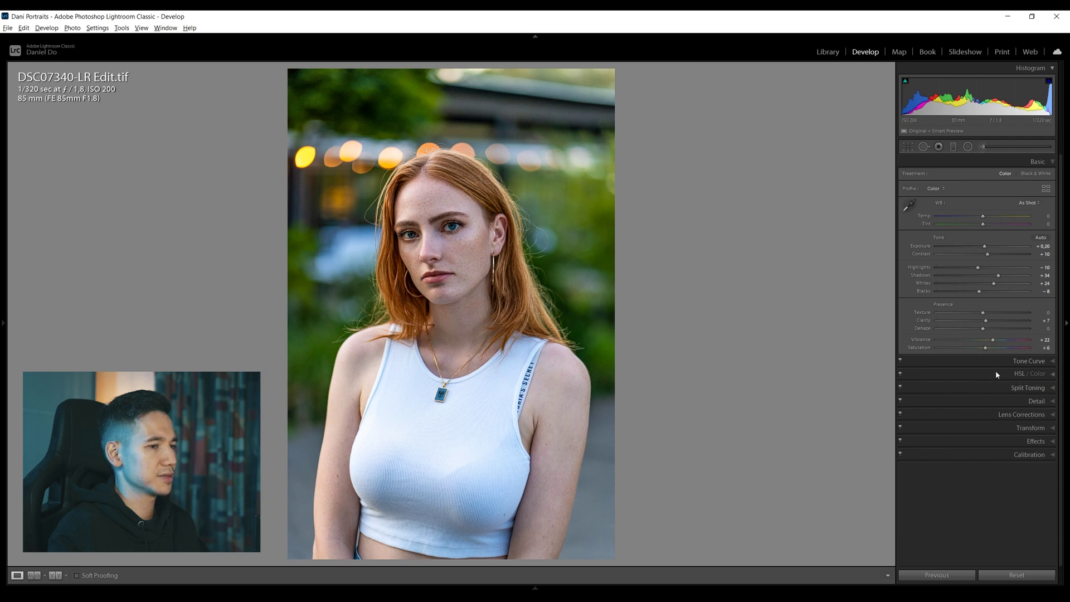
# - Preview the unedited photo, restore the edits, and expand the Tone Curve panel
pyautogui.click(1039, 582)
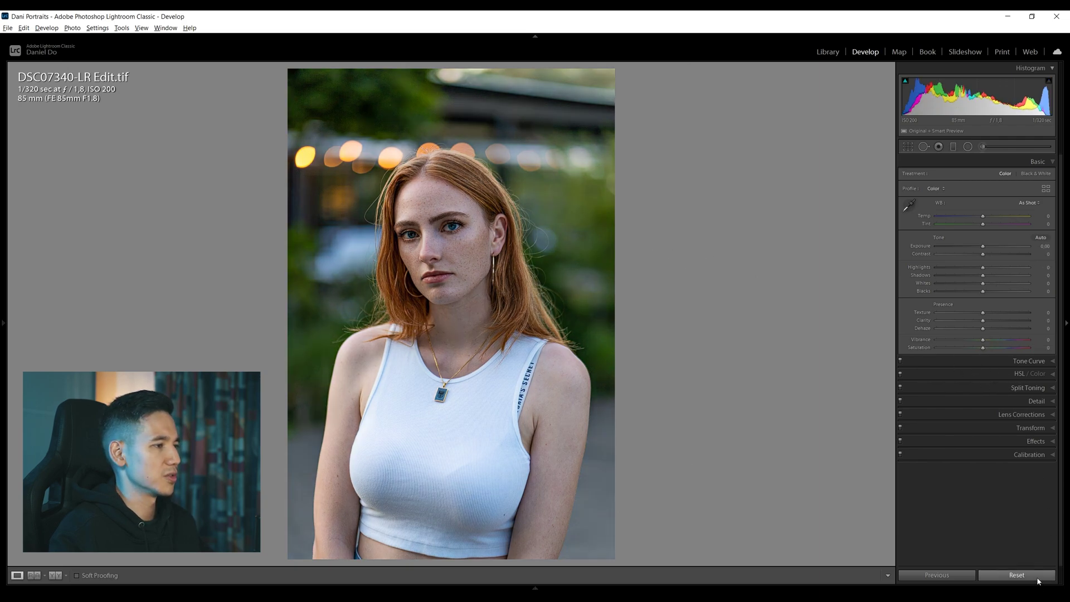
pyautogui.hotkey('ctrl', 'z')
pyautogui.click(969, 361)
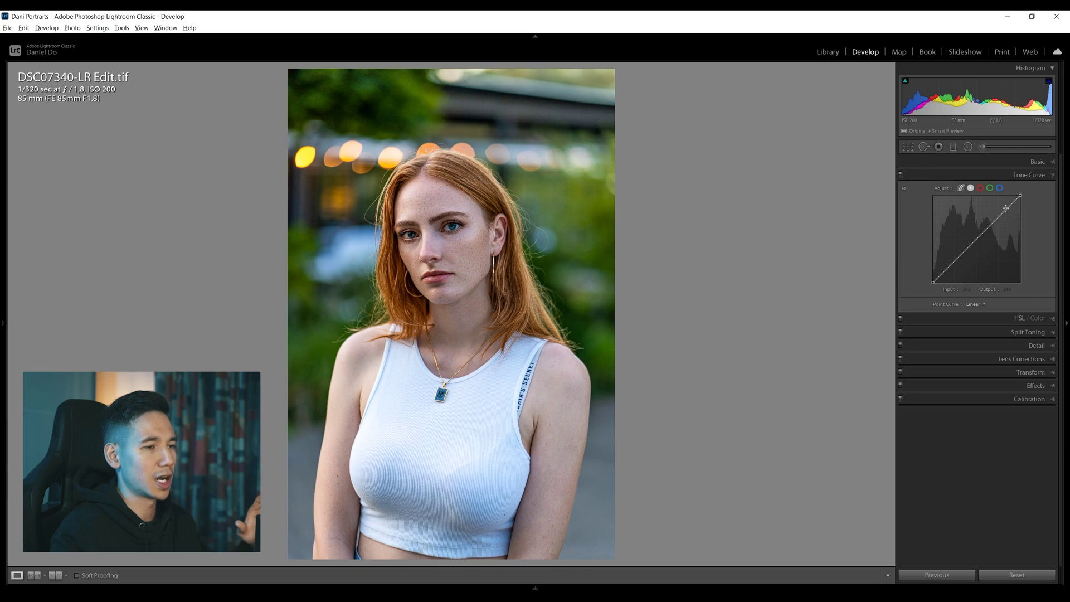
# - Add shadow, highlight and midtone points to the point curve, adjusting each slightly
pyautogui.click(956, 260)
pyautogui.moveTo(955, 263); pyautogui.dragTo(956, 258)
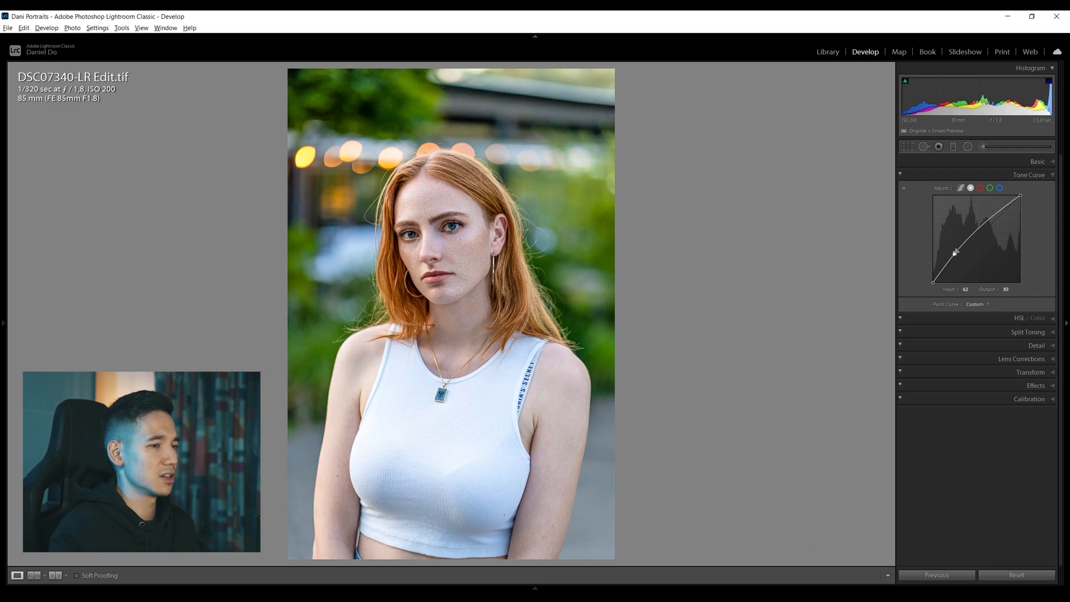
pyautogui.moveTo(954, 254); pyautogui.dragTo(955, 264)
pyautogui.moveTo(1001, 218); pyautogui.dragTo(1000, 216)
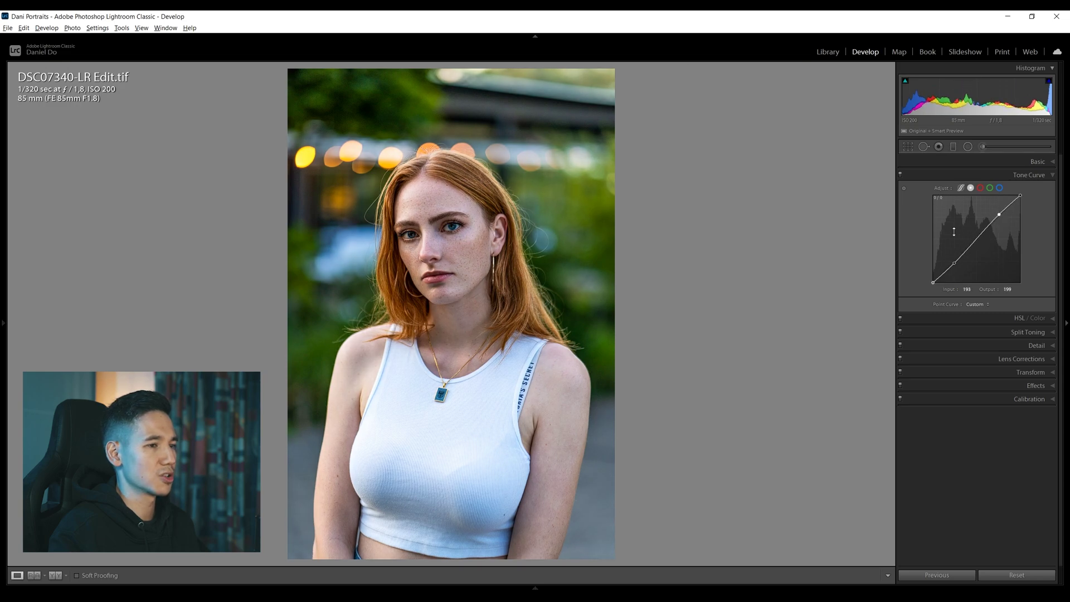
pyautogui.moveTo(977, 239); pyautogui.dragTo(978, 241)
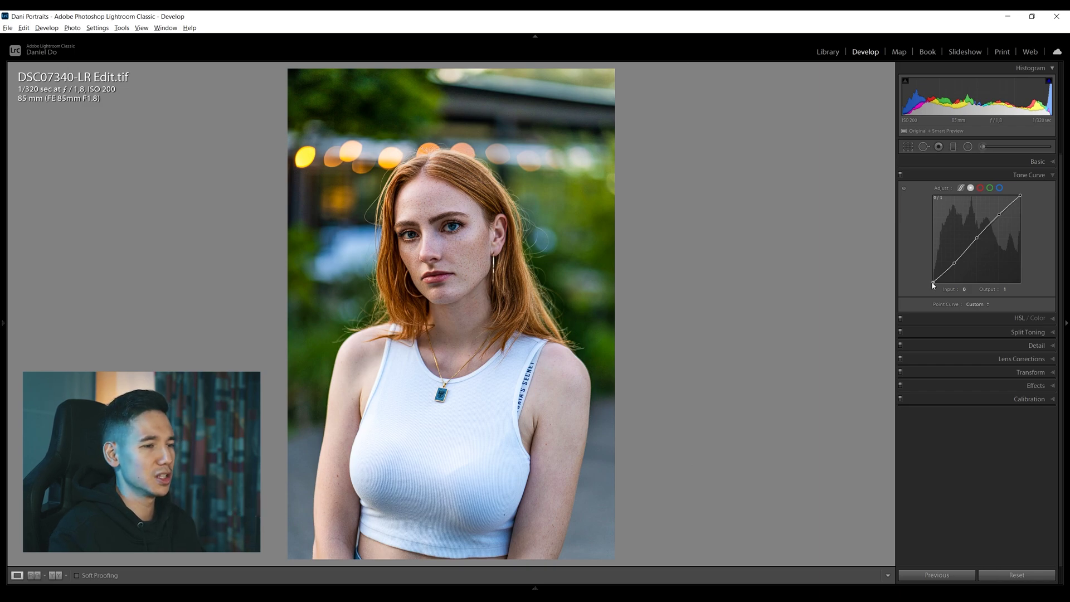
# - Test raising the black point, bring it back, and switch the tone curve off to compare
pyautogui.moveTo(933, 282); pyautogui.dragTo(933, 271)
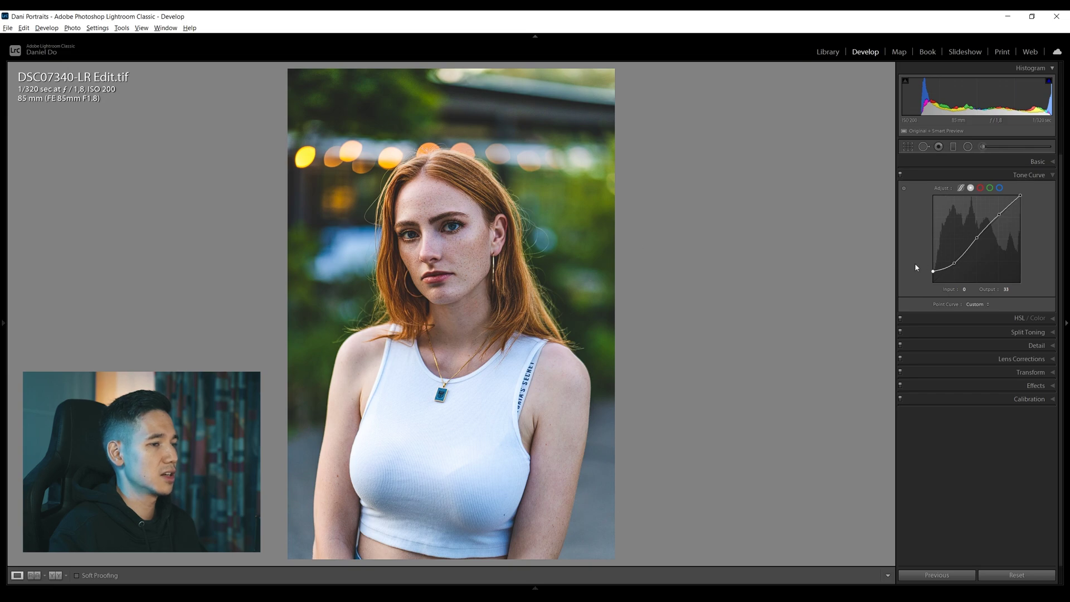
pyautogui.moveTo(934, 271); pyautogui.dragTo(935, 286)
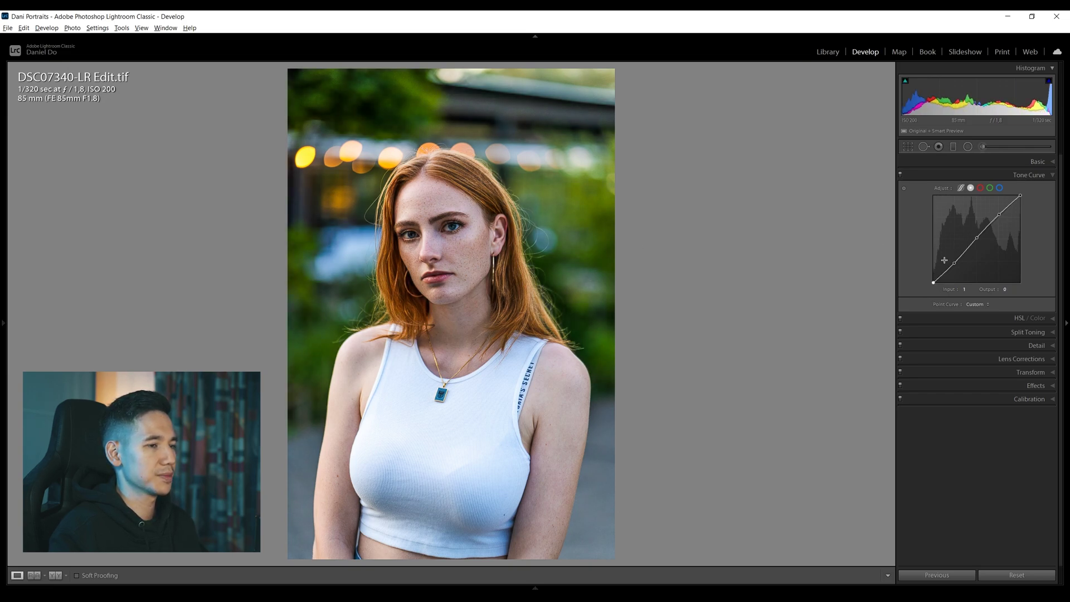
pyautogui.click(900, 174)
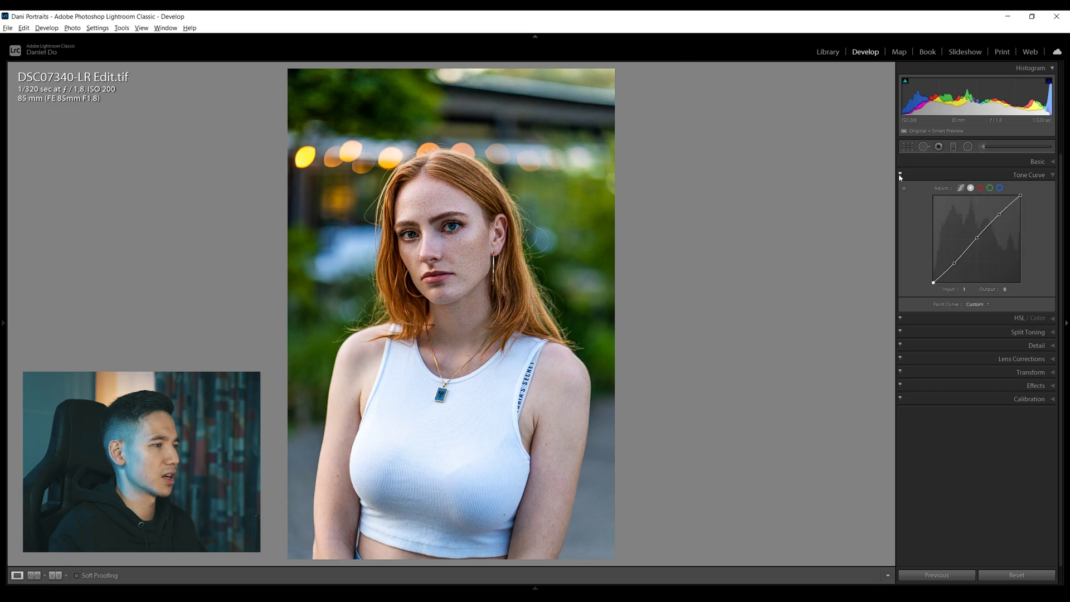
# - Re-enable the tone curve and nudge its lower point slightly
pyautogui.click(899, 174)
pyautogui.moveTo(955, 262); pyautogui.dragTo(957, 265)
pyautogui.hotkey('ctrl', '3')
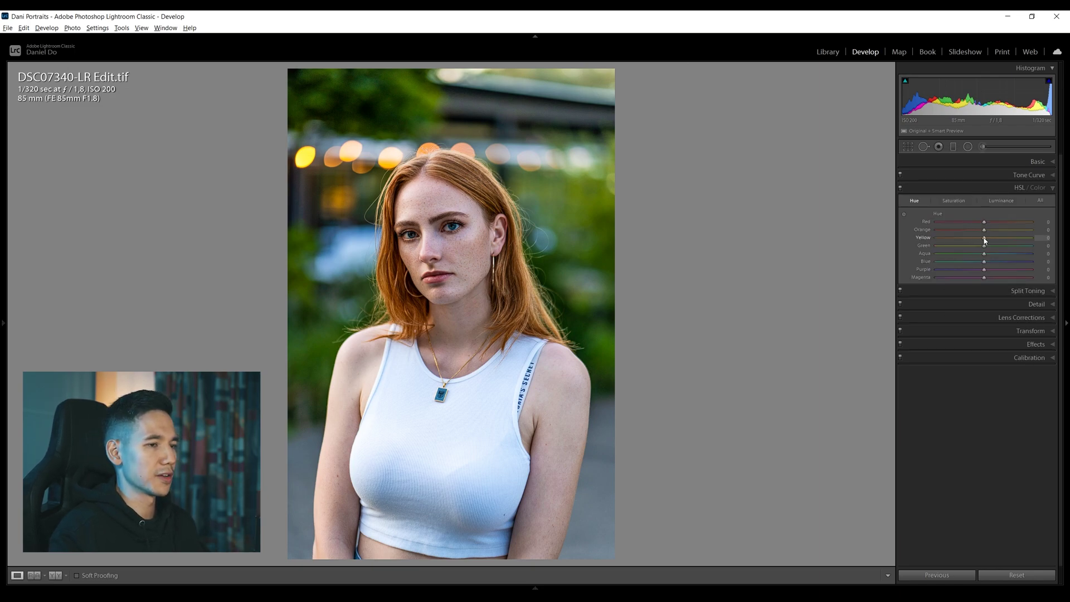
# - Shift Aqua hue to about -15 and Blue to about -8, resetting trial Green shift to 0
pyautogui.moveTo(985, 241)
pyautogui.mouseDown()
pyautogui.moveTo(939, 239)
pyautogui.moveTo(1020, 249)
pyautogui.moveTo(942, 249)
pyautogui.moveTo(981, 249)
pyautogui.mouseUp()
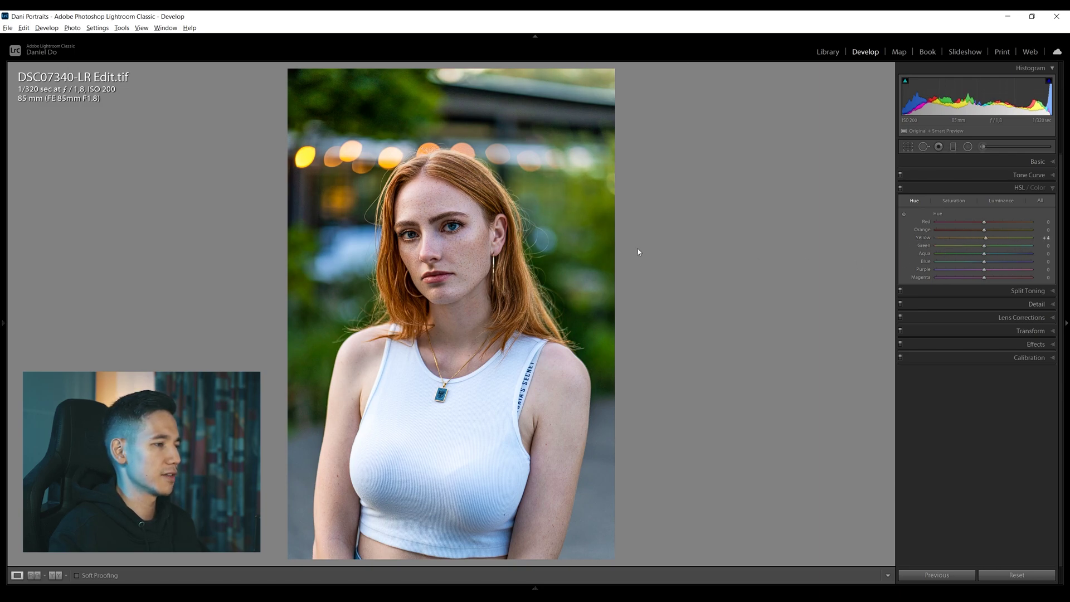
pyautogui.click(924, 239)
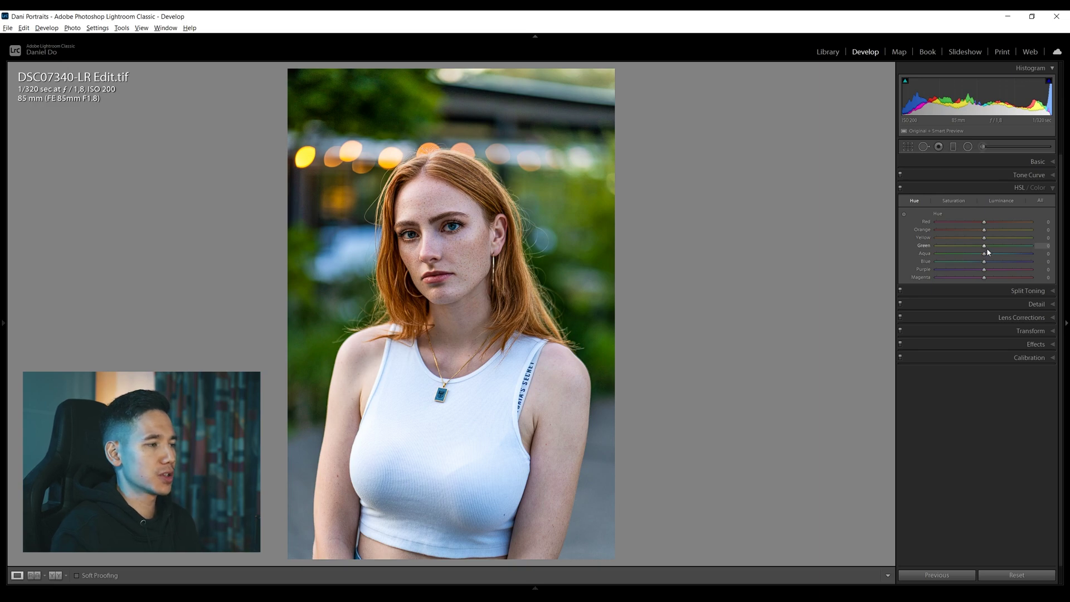
pyautogui.moveTo(989, 248); pyautogui.dragTo(931, 250)
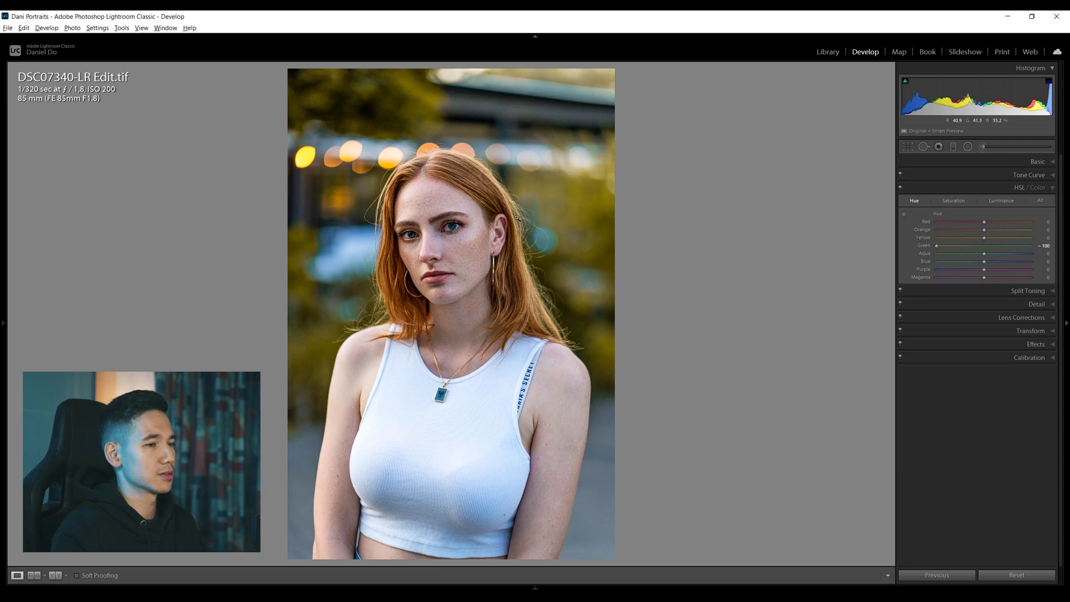
pyautogui.doubleClick(926, 248)
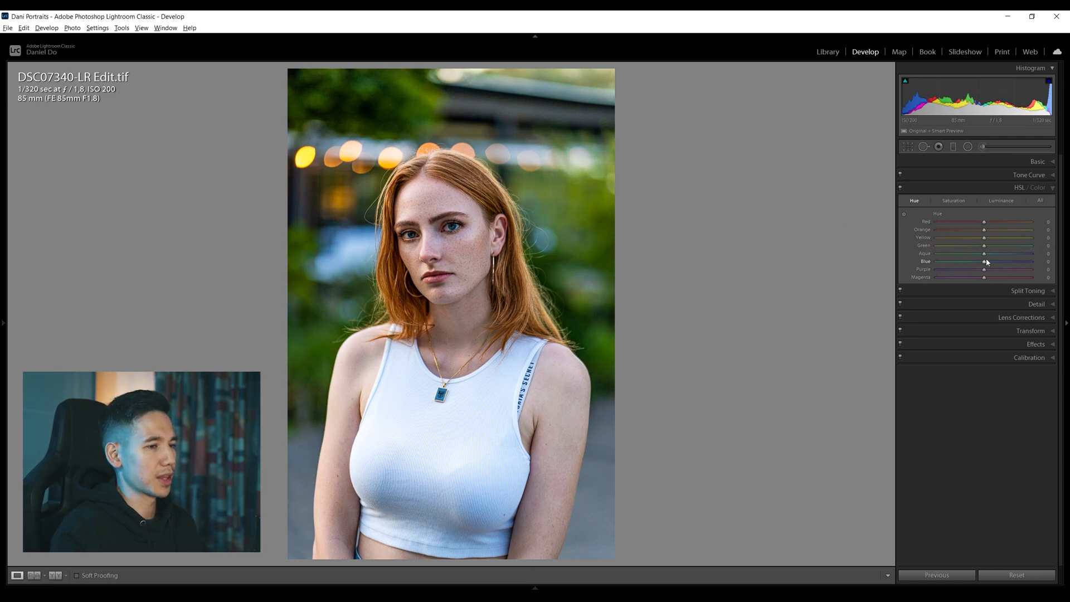
pyautogui.moveTo(959, 257); pyautogui.dragTo(982, 264)
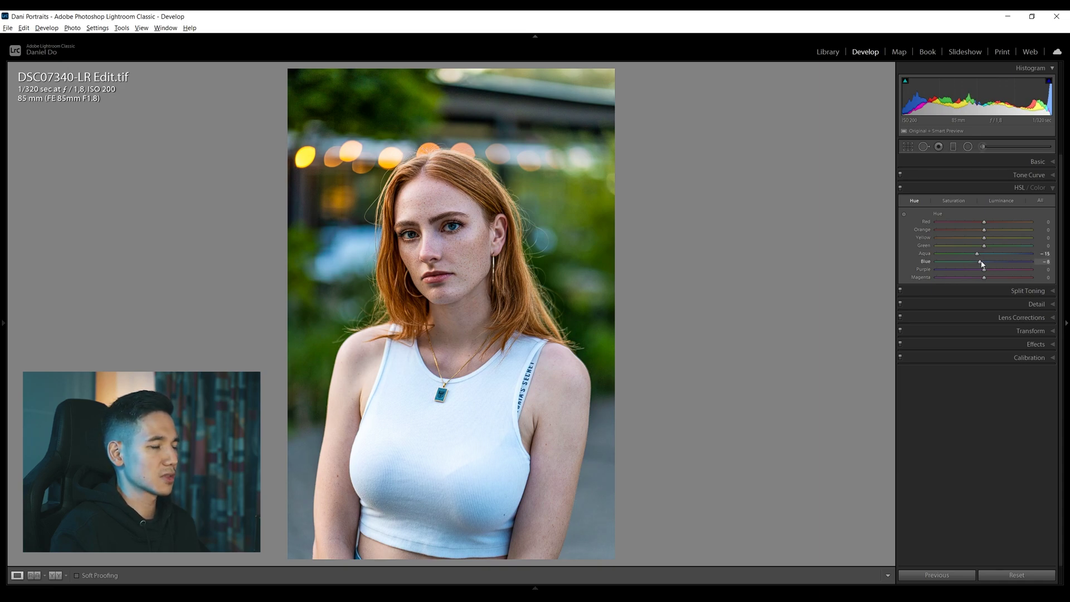
pyautogui.click(1002, 200)
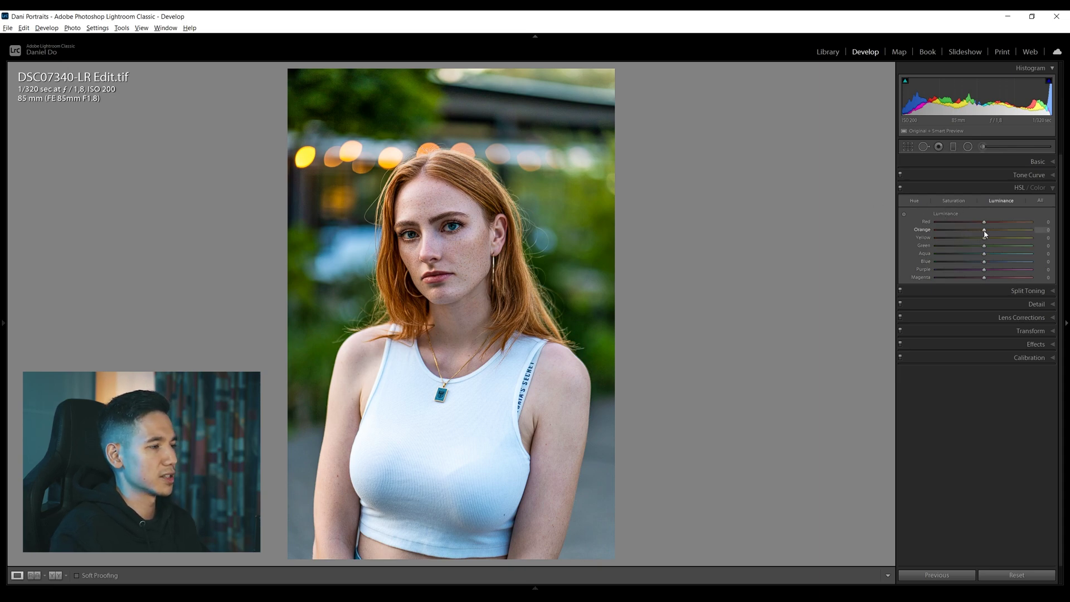
# - Raise Orange luminance to +15 and Blue to +4, comparing HSL off and on
pyautogui.moveTo(986, 234); pyautogui.dragTo(994, 233)
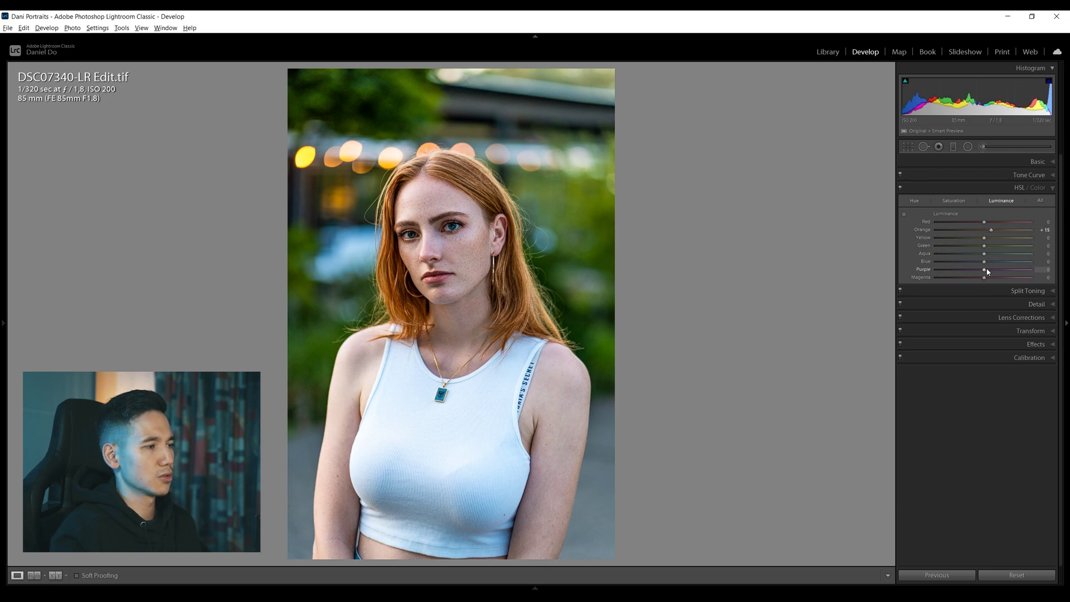
pyautogui.moveTo(987, 261); pyautogui.dragTo(989, 263)
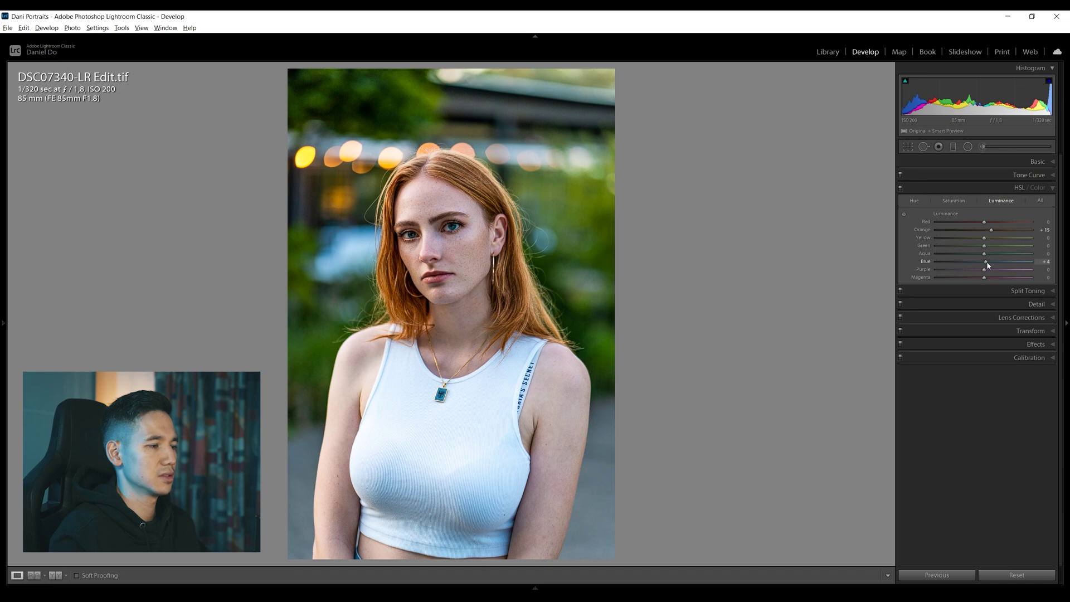
pyautogui.click(901, 188)
pyautogui.click(901, 189)
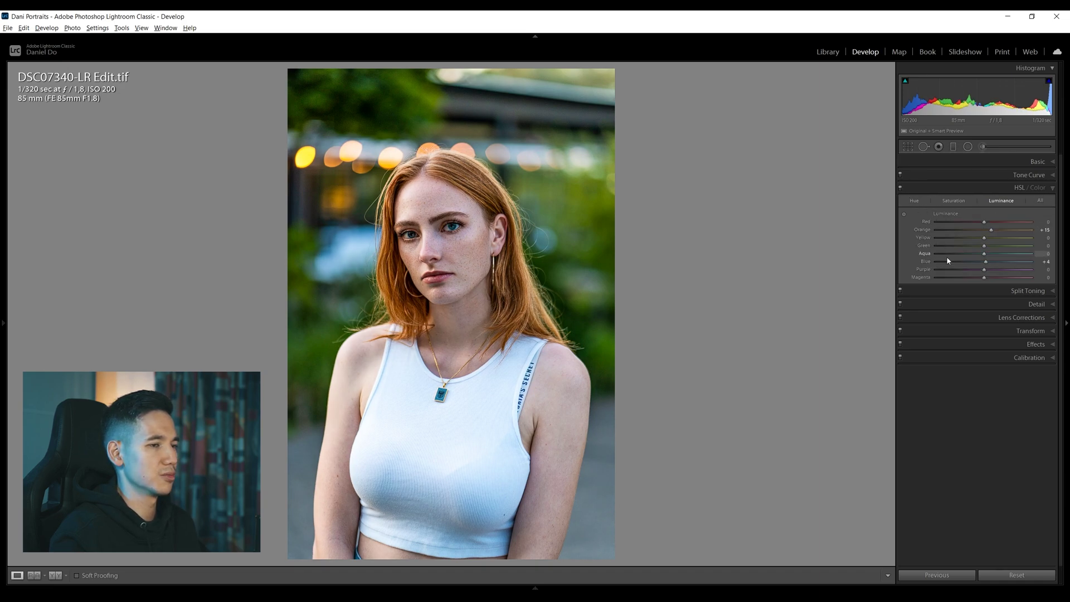
pyautogui.click(959, 304)
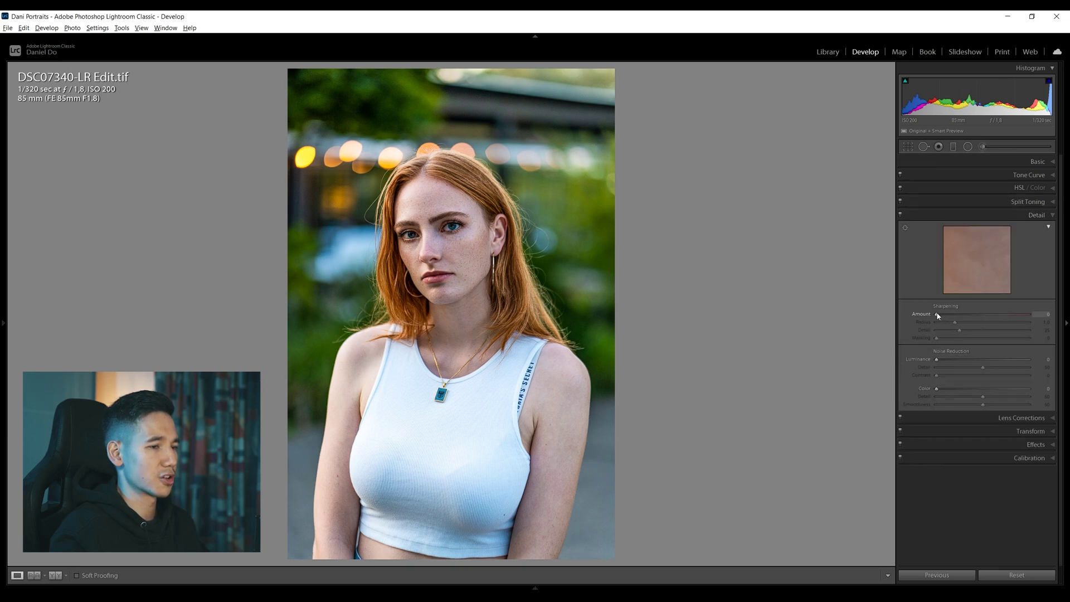
# - Set sharpening Amount 40, Detail 40 and Masking 76 to spare smooth skin
pyautogui.moveTo(937, 316); pyautogui.dragTo(963, 315)
pyautogui.click(1041, 330)
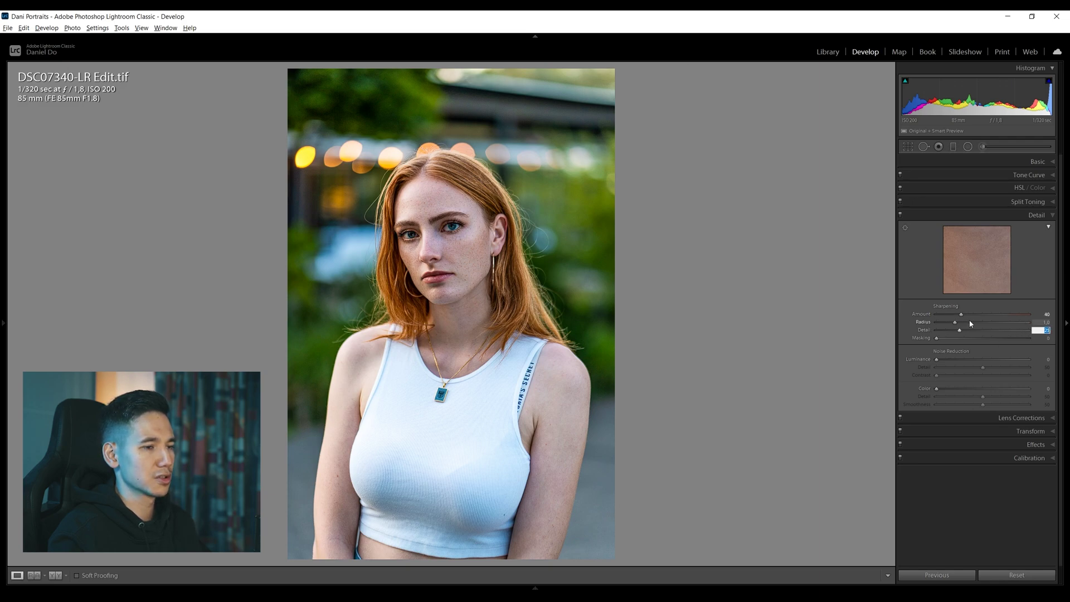
pyautogui.moveTo(959, 333); pyautogui.dragTo(969, 334)
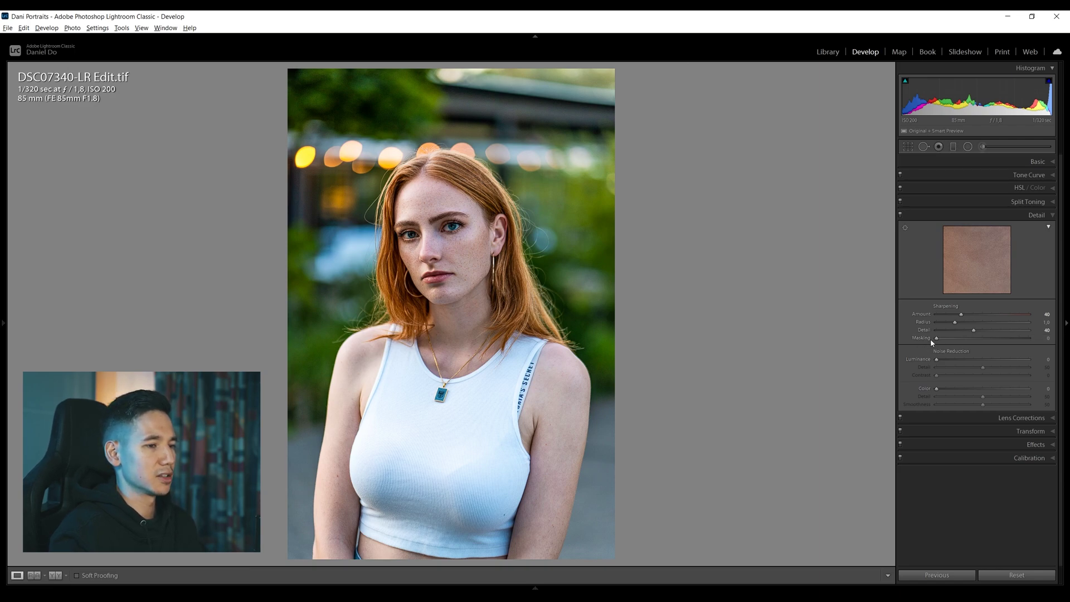
pyautogui.keyDown('alt'); pyautogui.moveTo(939, 339); pyautogui.dragTo(1010, 342); pyautogui.keyUp('alt')
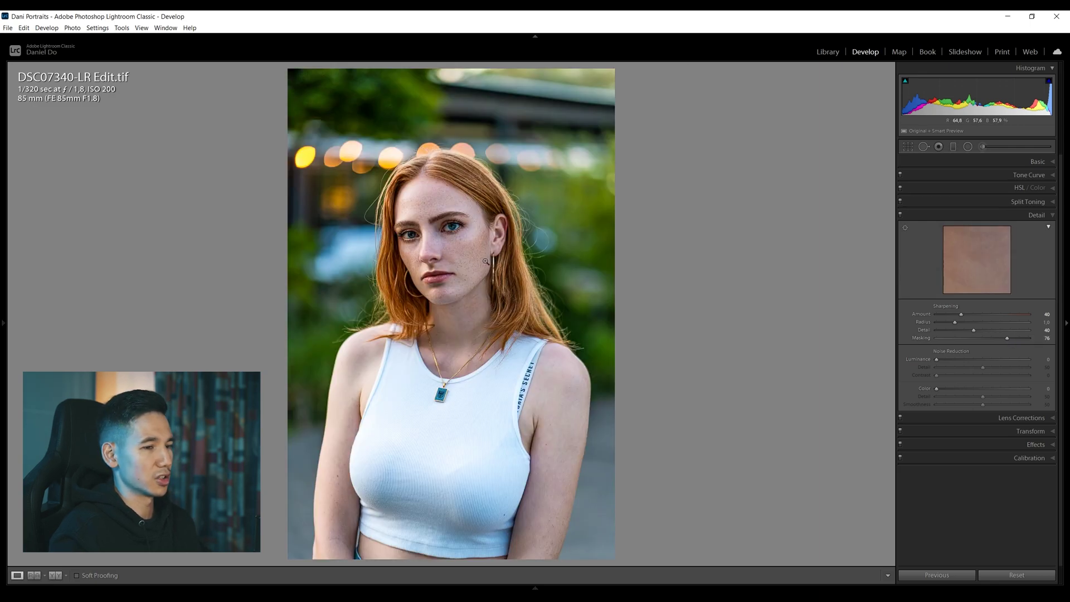
pyautogui.click(968, 418)
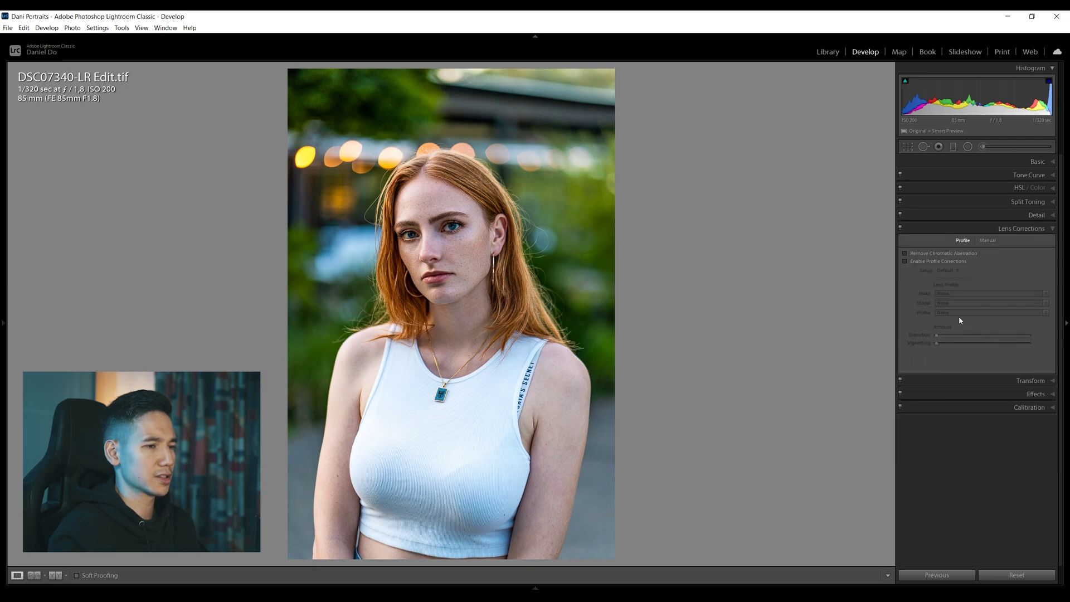
# - In Calibration, set Red Primary hue +27, Green +20, Blue -28 and tweak primary saturation
pyautogui.click(981, 408)
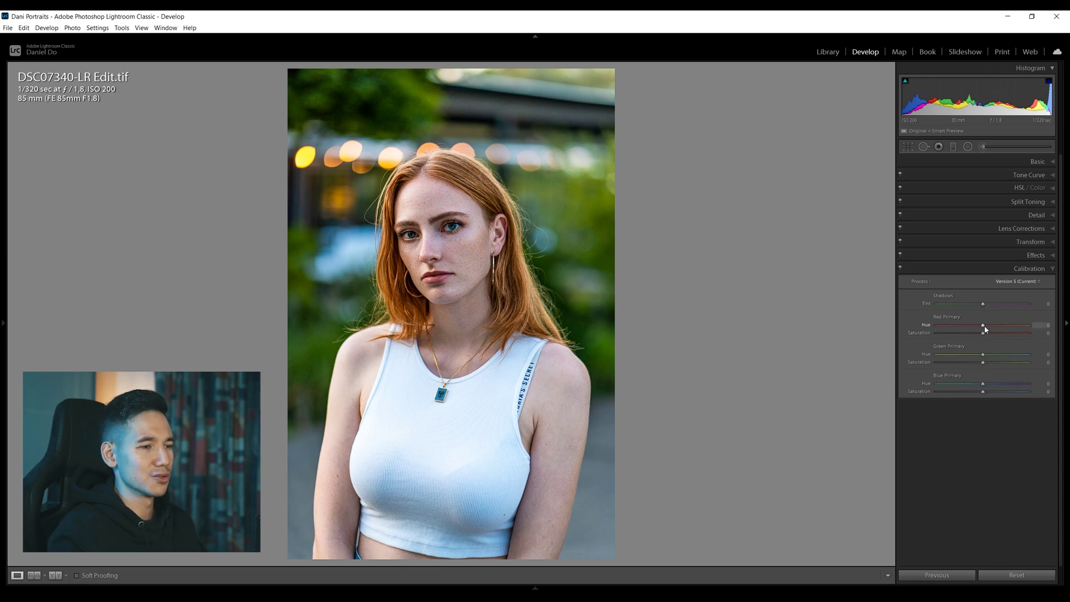
pyautogui.moveTo(983, 326); pyautogui.dragTo(995, 327)
pyautogui.moveTo(982, 385); pyautogui.dragTo(978, 340)
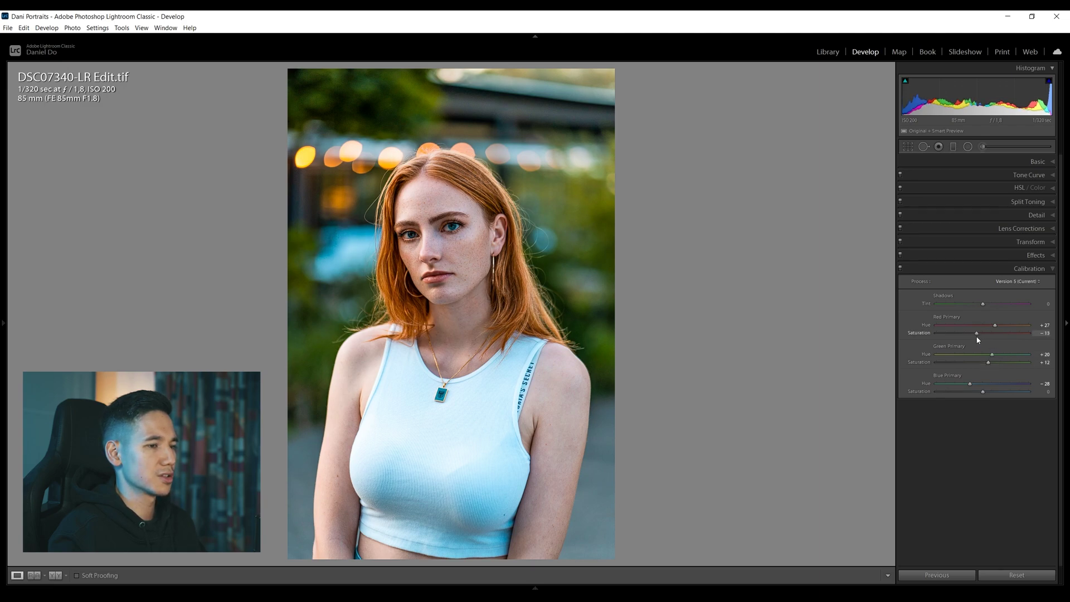
pyautogui.moveTo(983, 392); pyautogui.dragTo(986, 364)
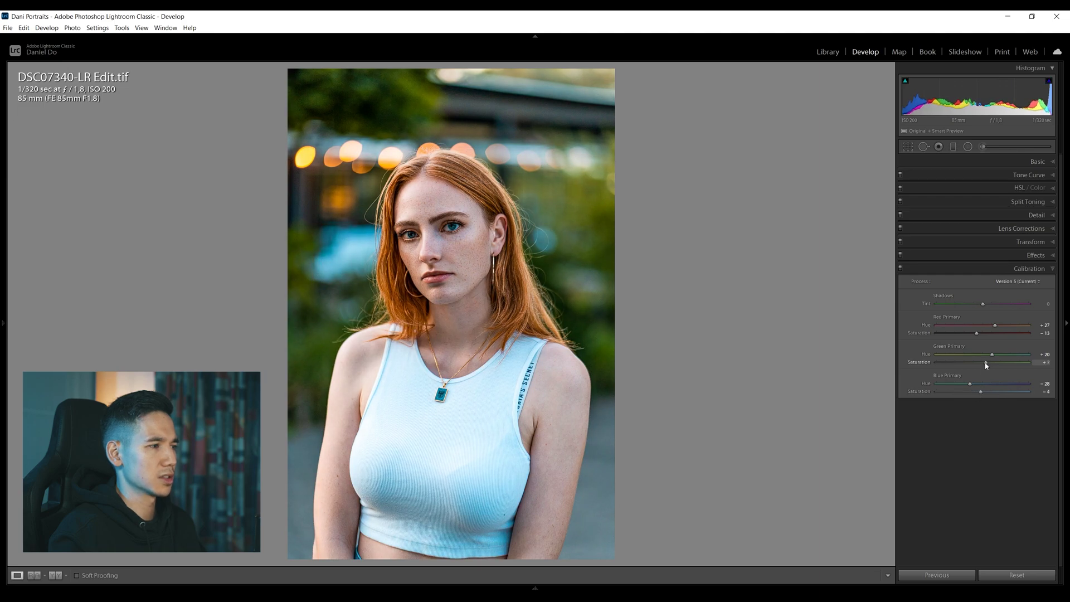
# - Compare calibration off and on, leave it on, and return to the Basic panel
pyautogui.click(901, 270)
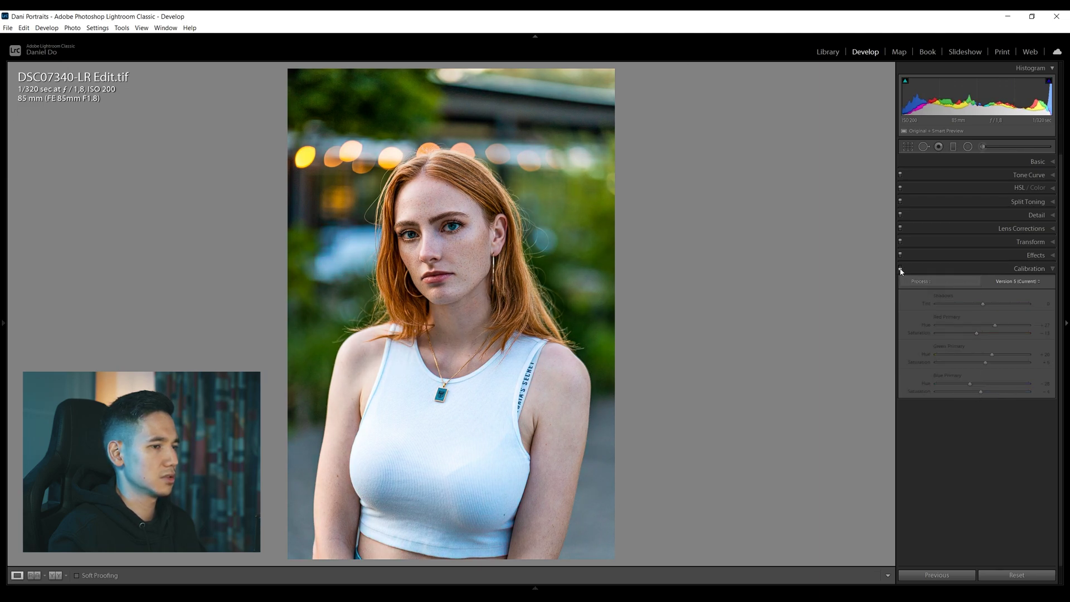
pyautogui.click(901, 270)
pyautogui.click(901, 270)
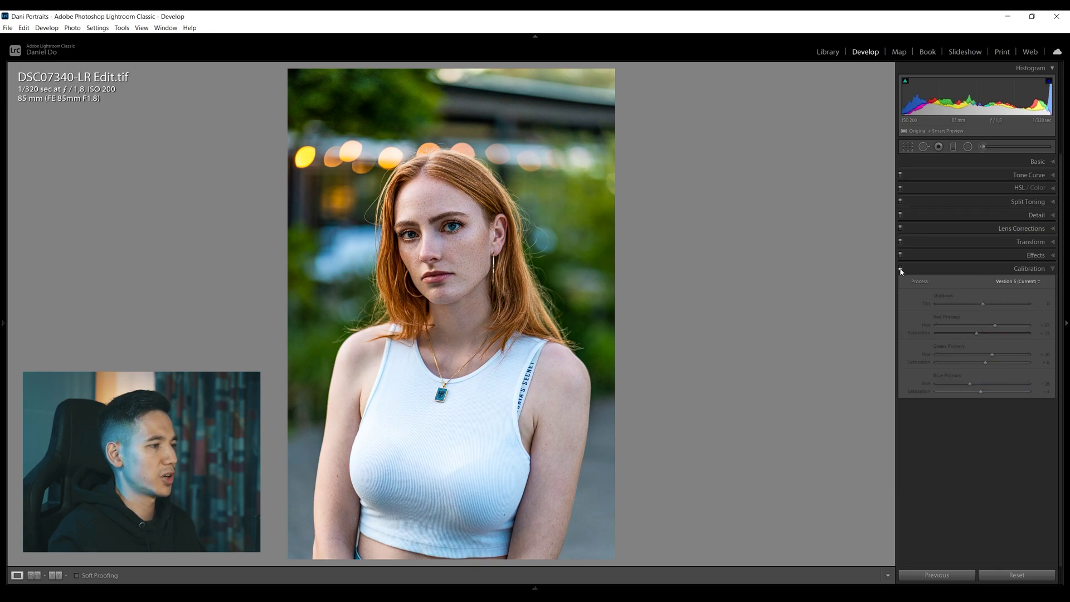
pyautogui.click(901, 269)
pyautogui.click(969, 268)
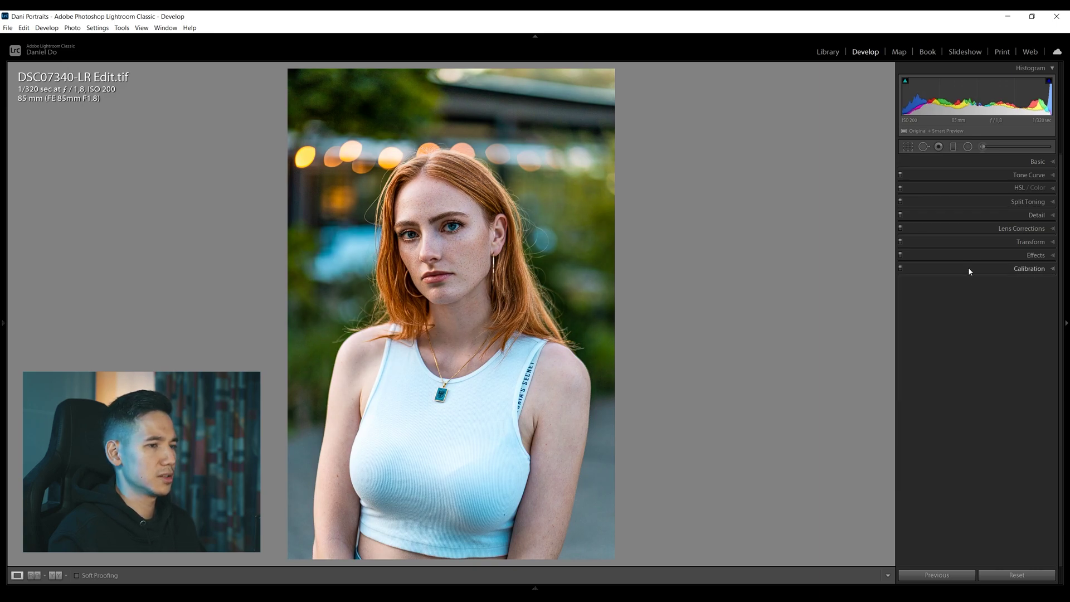
pyautogui.click(982, 161)
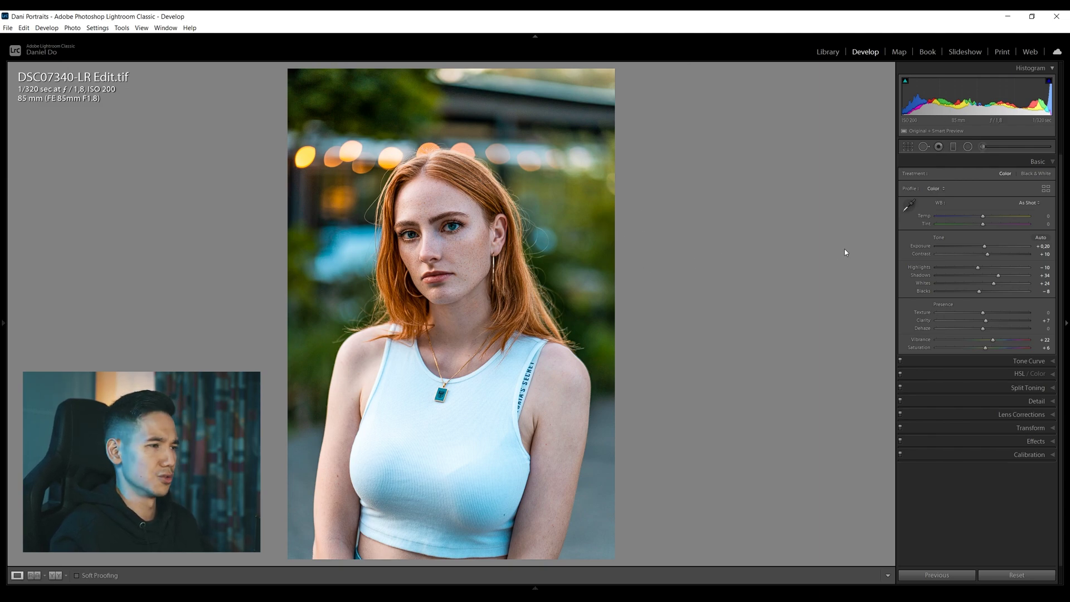
# - Paint an Adjustment Brush mask over the background right of her head and show the red overlay
pyautogui.click(984, 148)
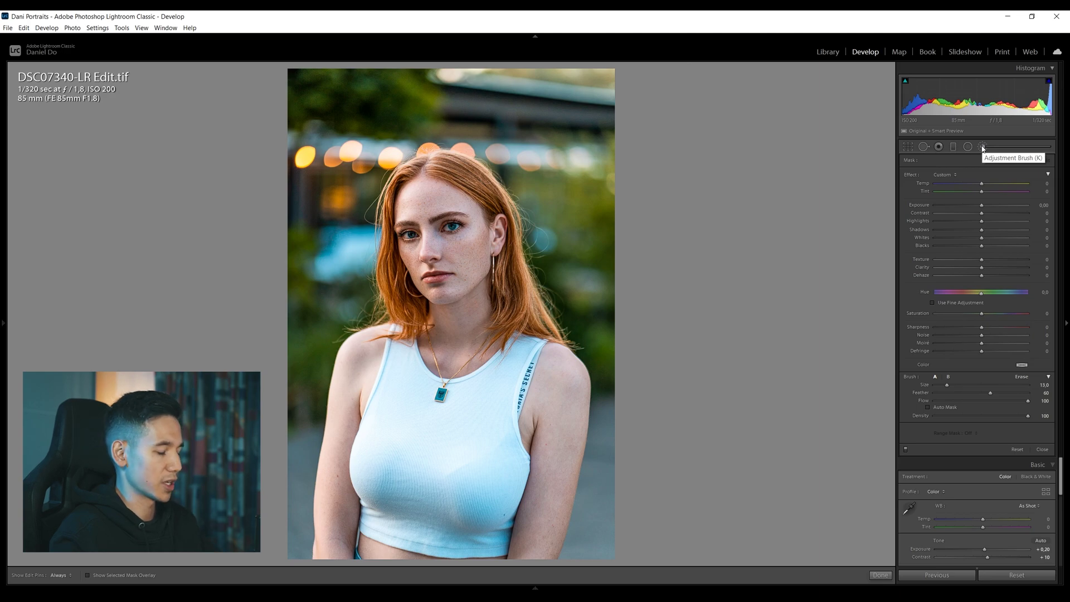
pyautogui.scroll(-3, 578, 199)
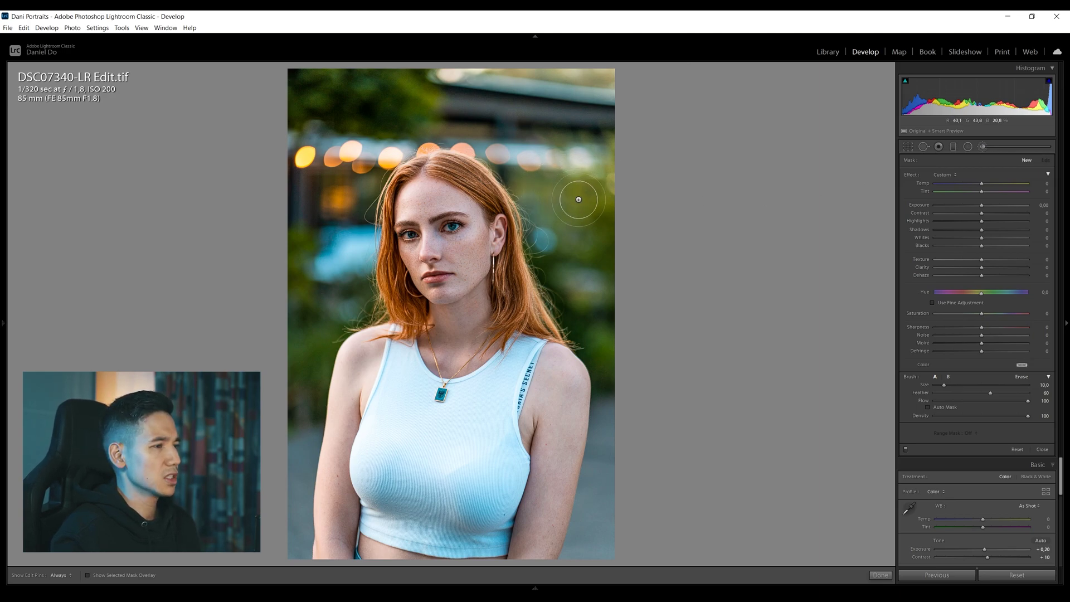
pyautogui.press('h')
pyautogui.scroll(-1, 525, 182)
pyautogui.moveTo(526, 182); pyautogui.dragTo(616, 214)
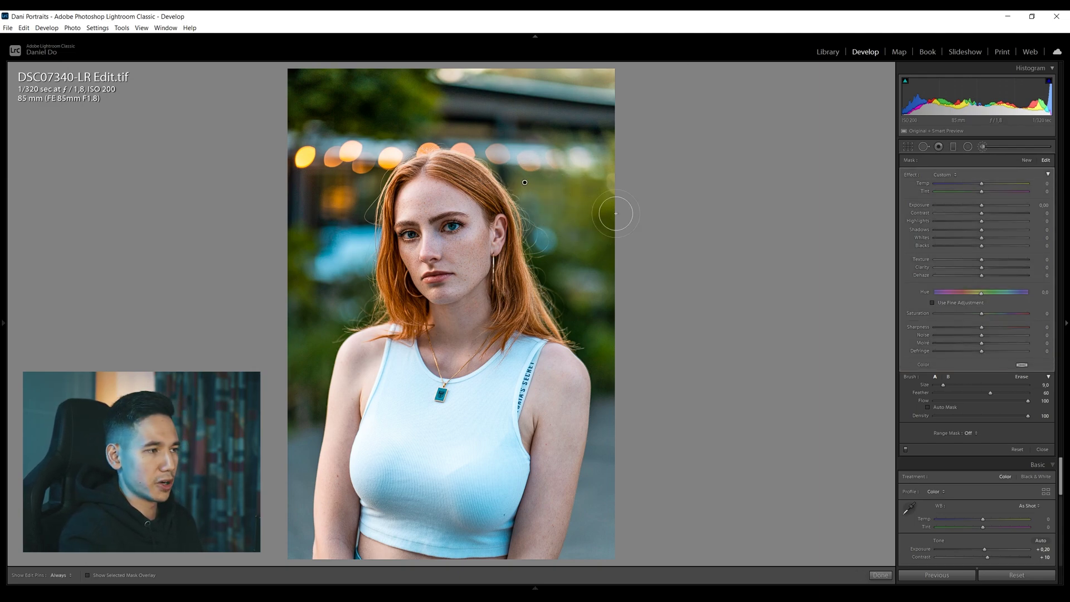
pyautogui.press('o')
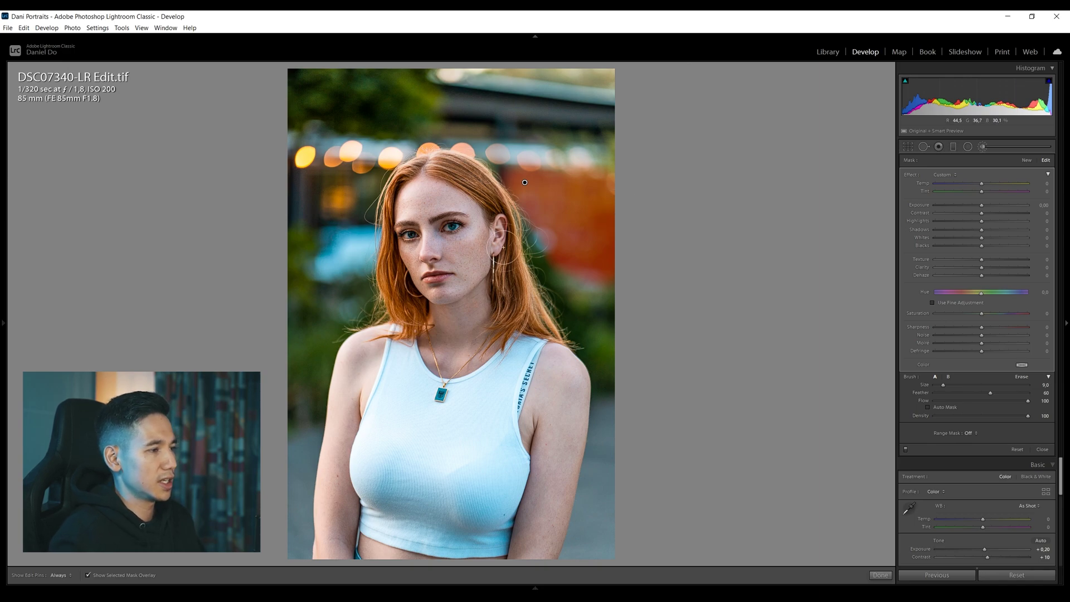
# - Extend the mask along her hair edge and the background left of her, then hide the overlay
pyautogui.scroll(-4, 537, 217)
pyautogui.moveTo(537, 217)
pyautogui.mouseDown()
pyautogui.moveTo(539, 246)
pyautogui.moveTo(572, 296)
pyautogui.mouseUp()
pyautogui.press('h')
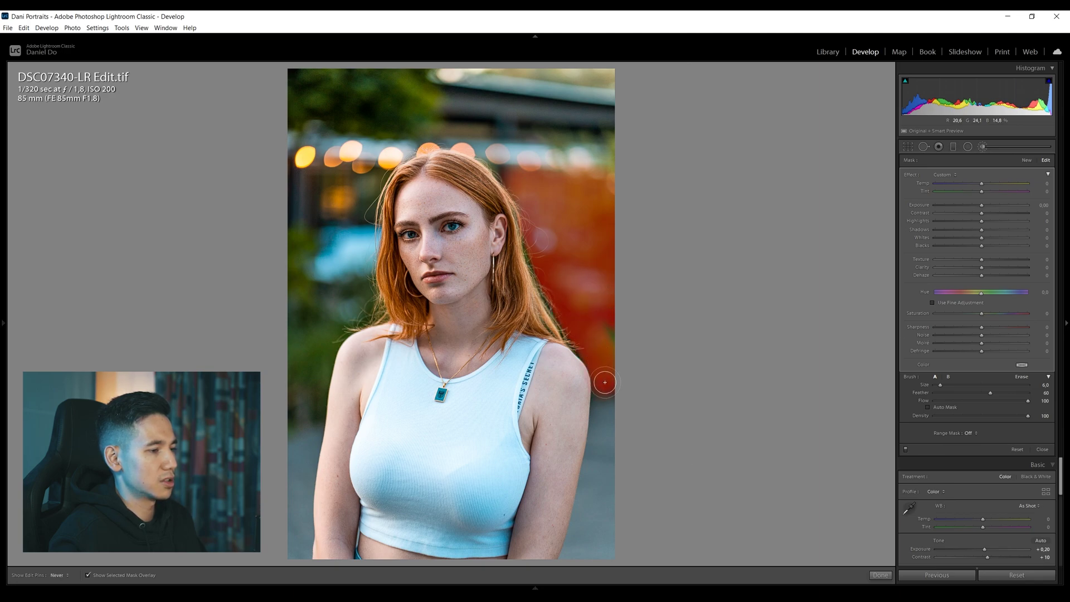
pyautogui.moveTo(360, 301); pyautogui.dragTo(312, 318)
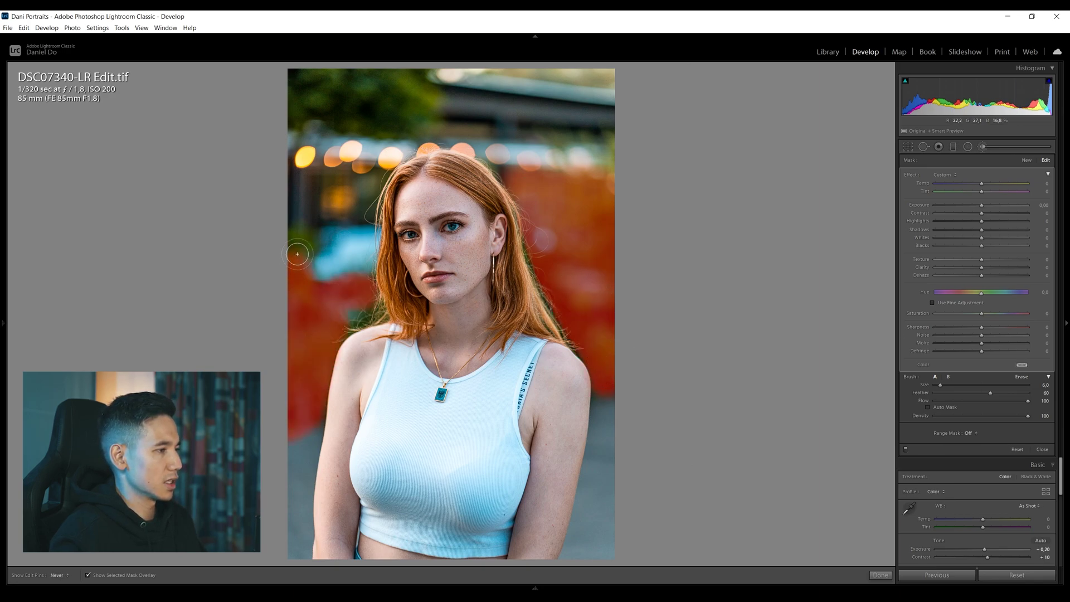
pyautogui.press(']')
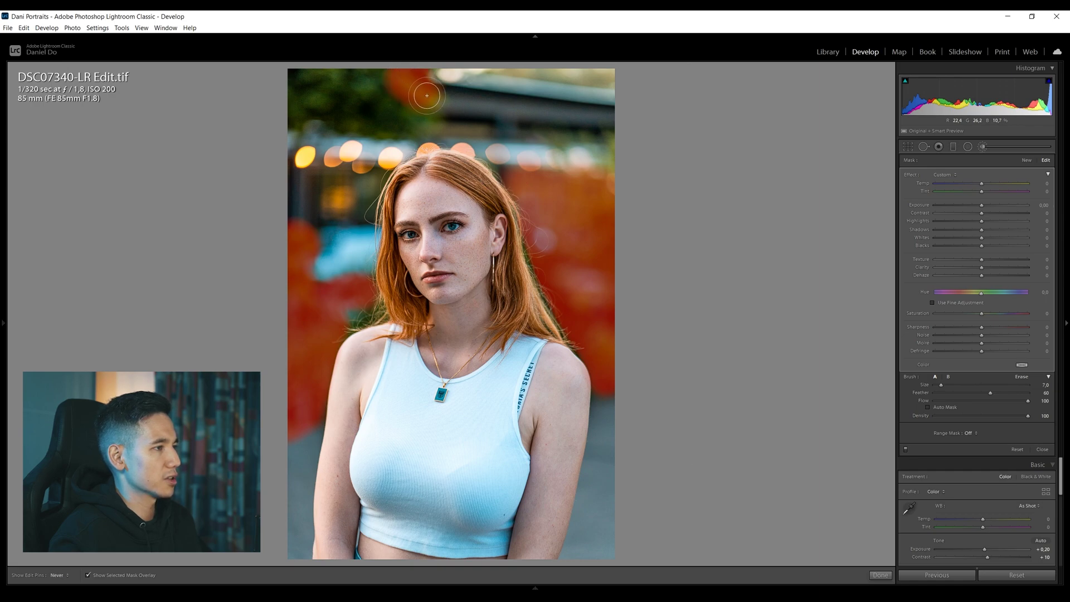
pyautogui.press('h')
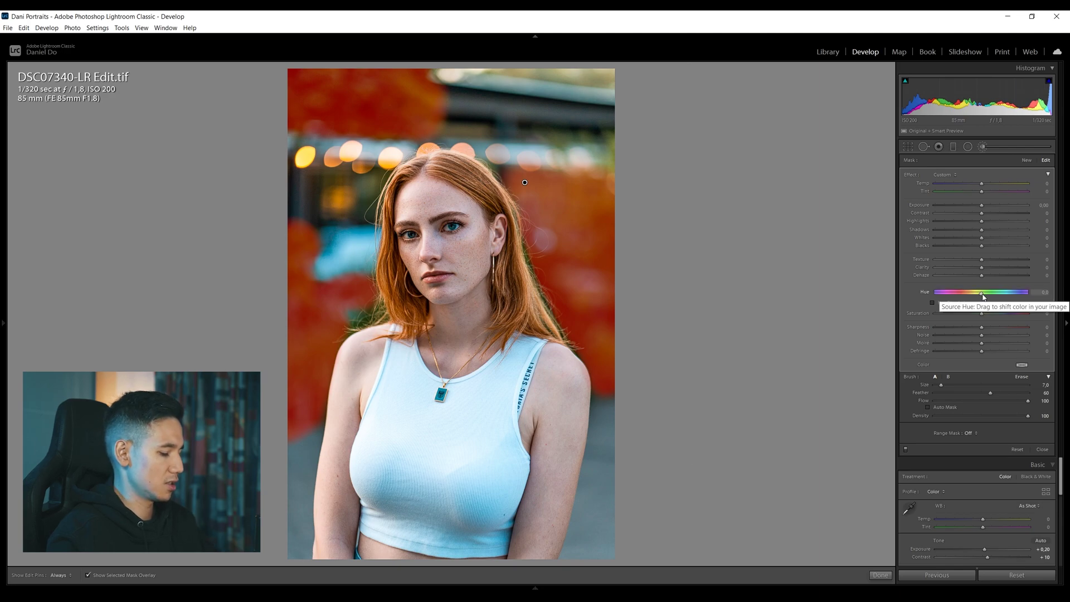
pyautogui.press('o')
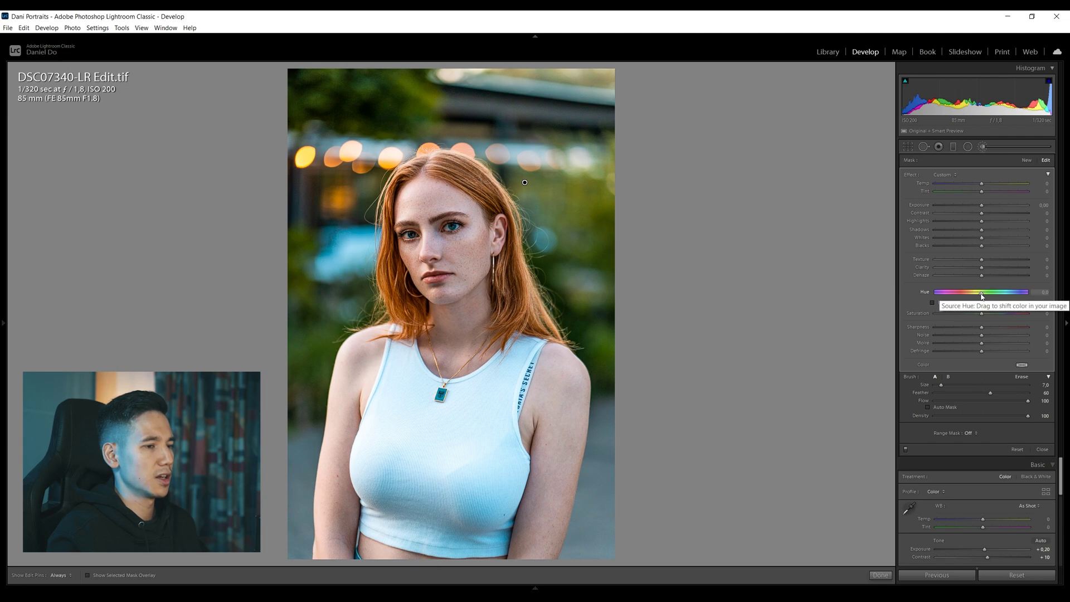
# - Shift the background brush mask's Hue to 113.0
pyautogui.moveTo(982, 296); pyautogui.dragTo(1014, 294)
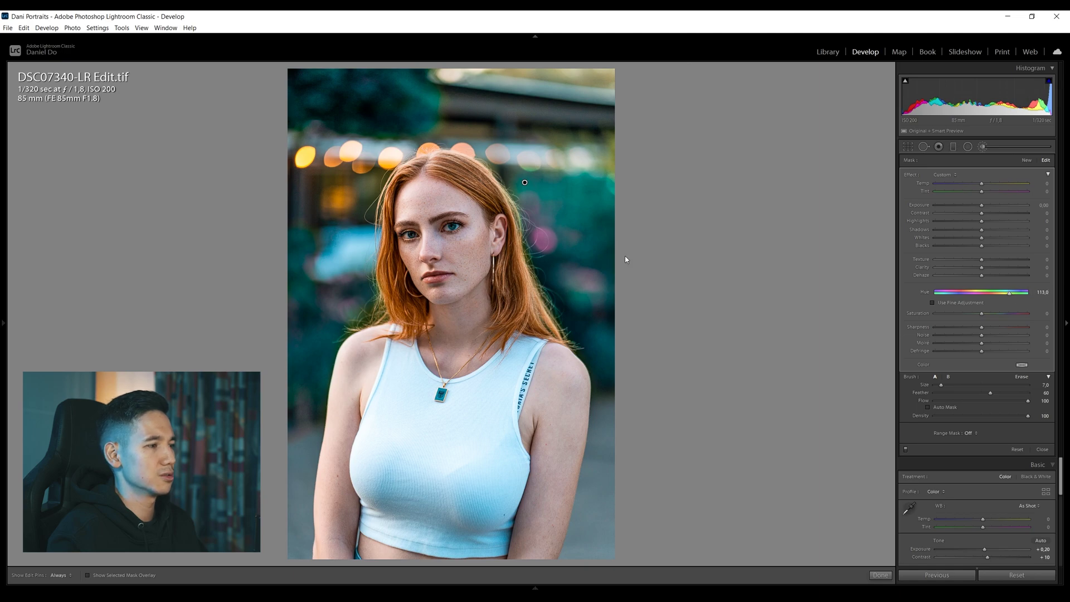
pyautogui.scroll(-1, 551, 243)
pyautogui.scroll(-2, 551, 243)
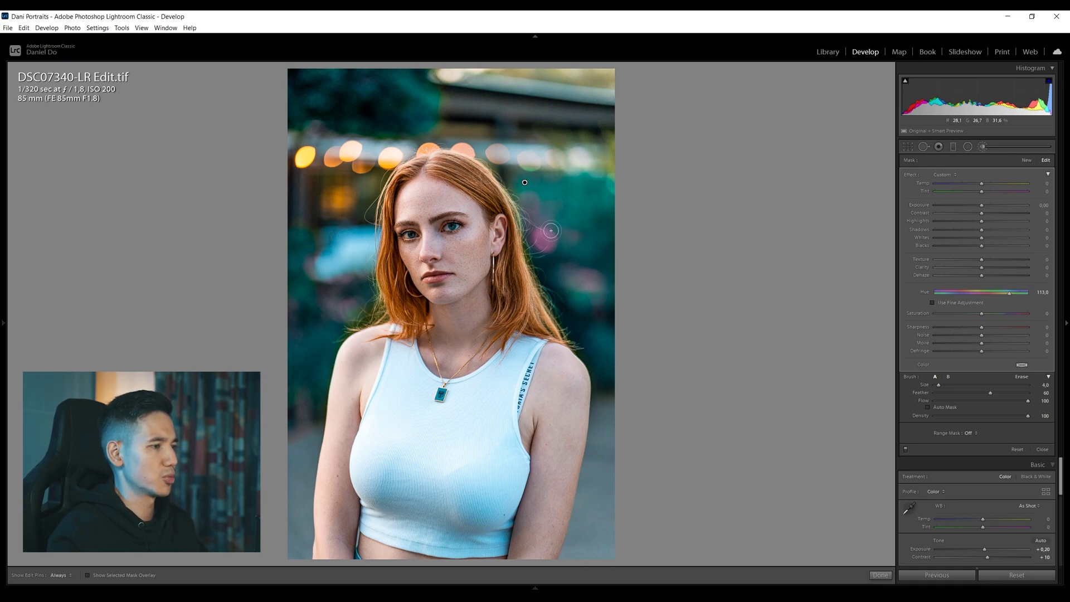
# - Erase the mask spill beside her hair at lower flow, then close the Adjustment Brush
pyautogui.press('alt')
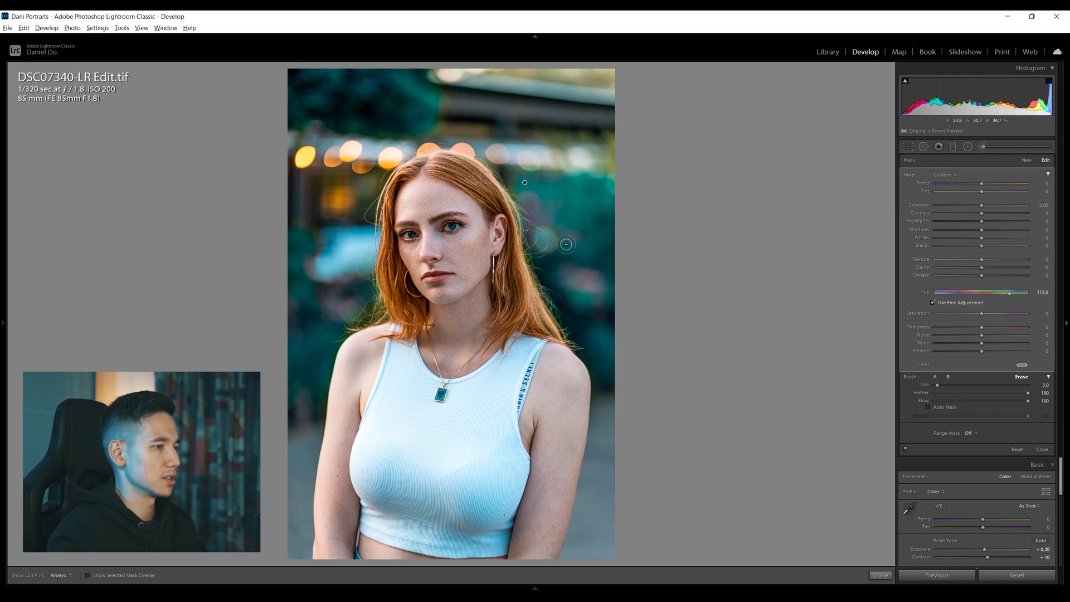
pyautogui.moveTo(573, 268)
pyautogui.mouseDown()
pyautogui.moveTo(599, 287)
pyautogui.moveTo(536, 284)
pyautogui.mouseUp()
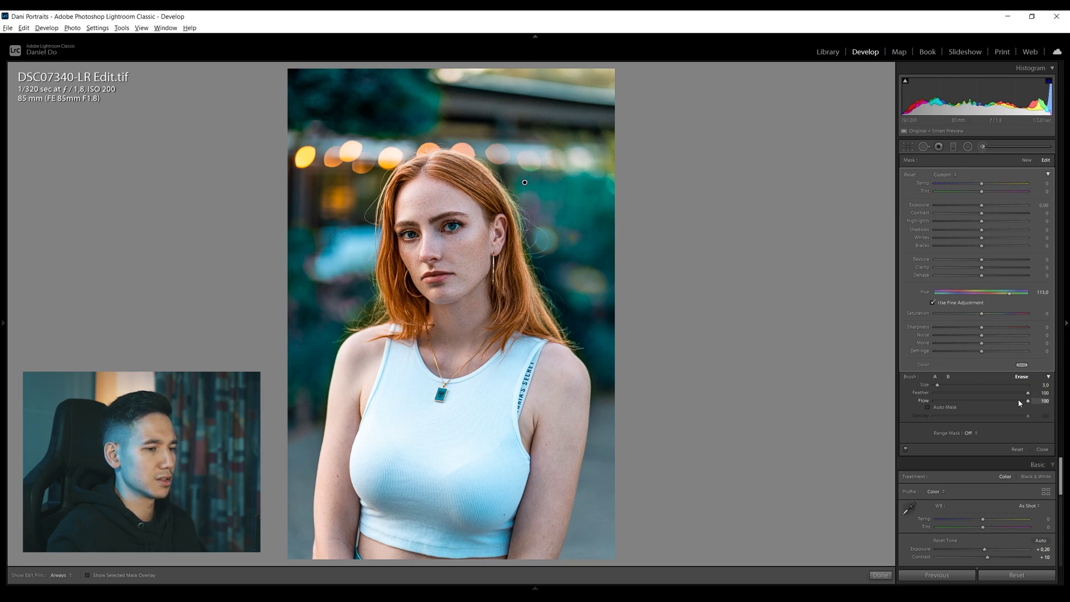
pyautogui.moveTo(972, 403); pyautogui.dragTo(960, 401)
pyautogui.press('h')
pyautogui.press('h')
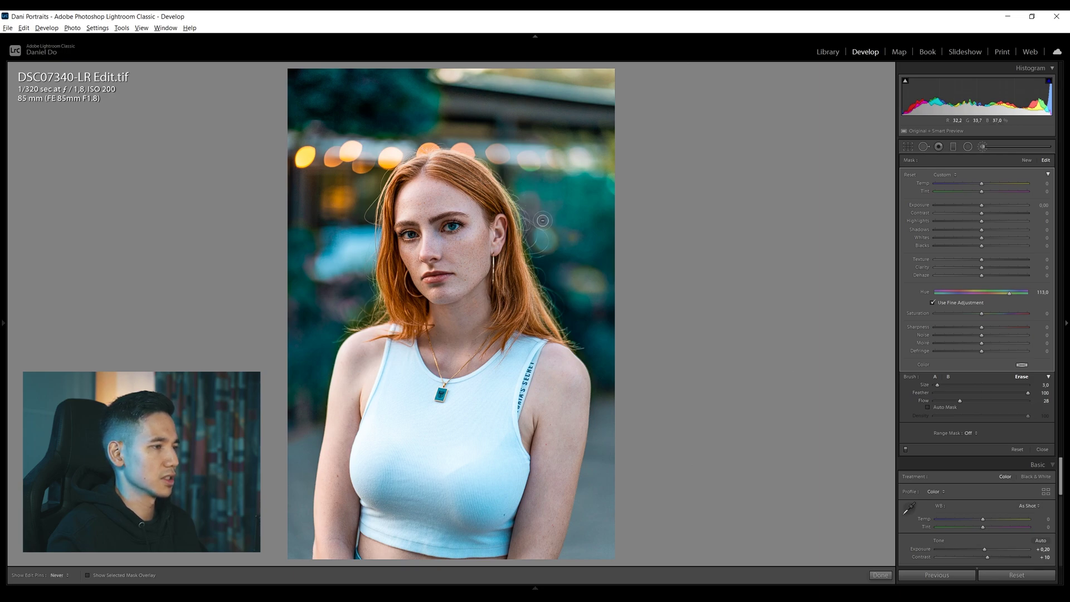
pyautogui.press('h')
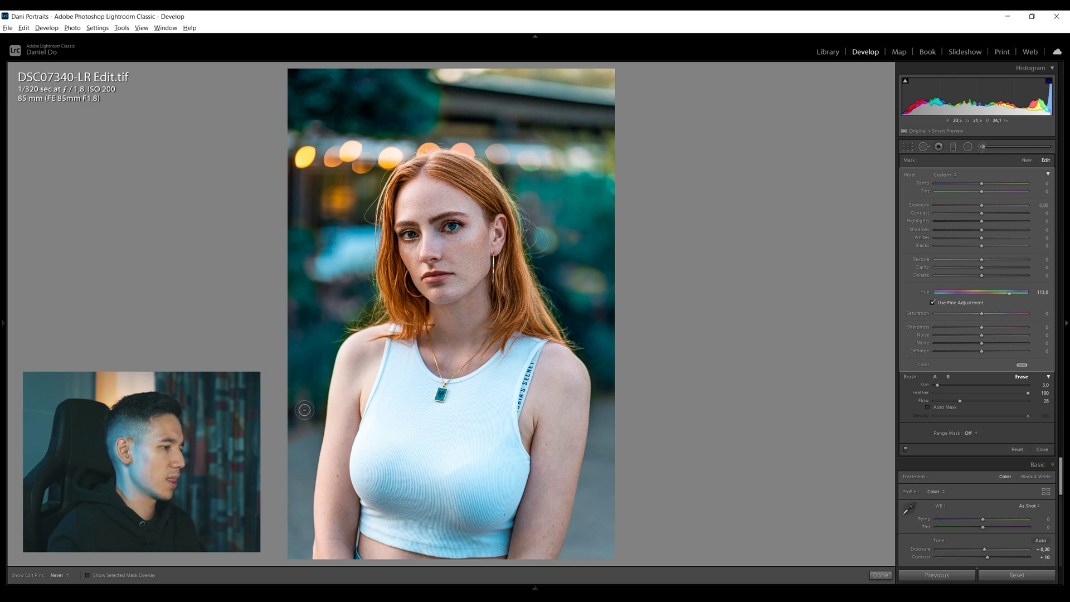
pyautogui.press('alt')
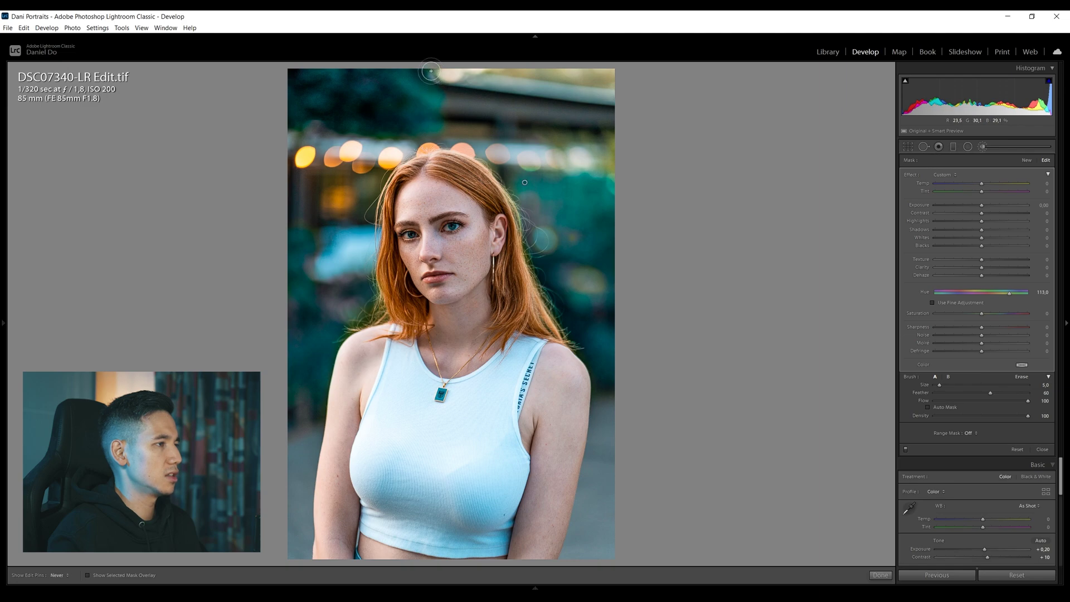
pyautogui.press('h')
pyautogui.scroll(-1, 471, 129)
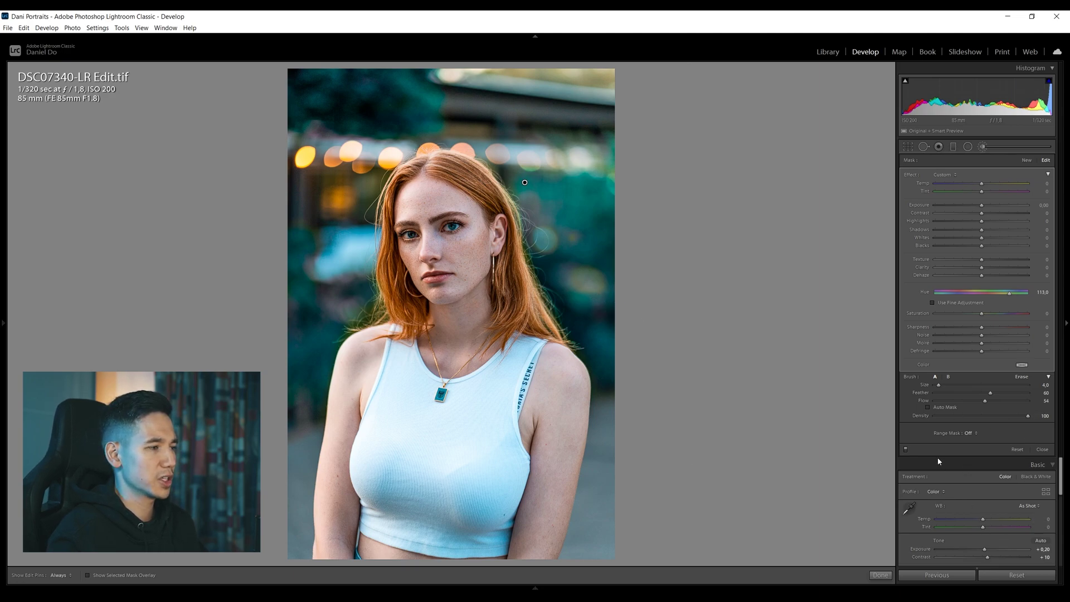
pyautogui.press('k')
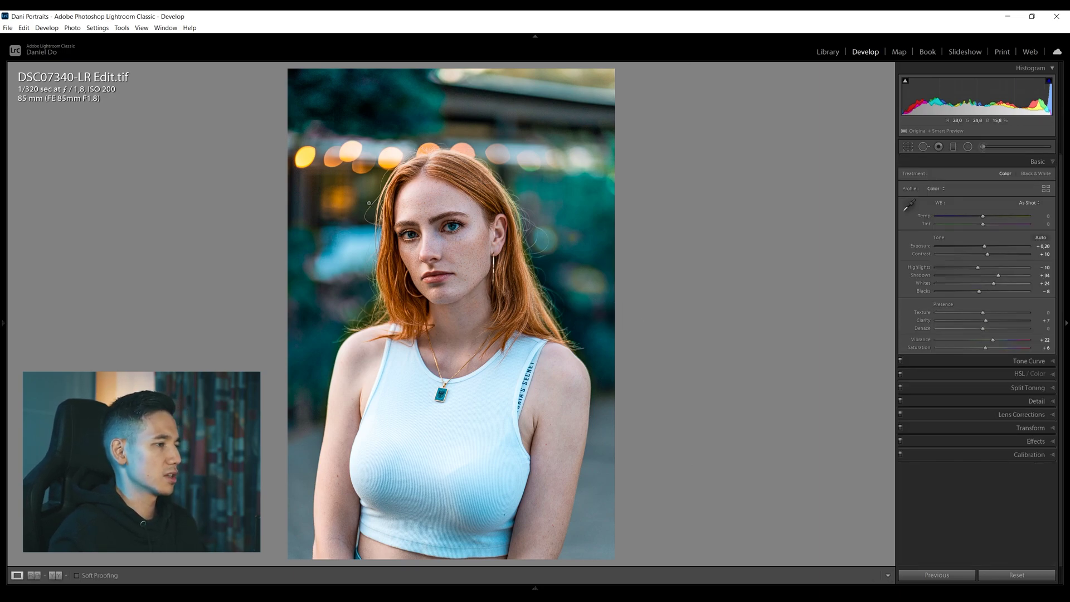
# - Select the background hue mask's pin to inspect it, then finish with Done
pyautogui.click(984, 147)
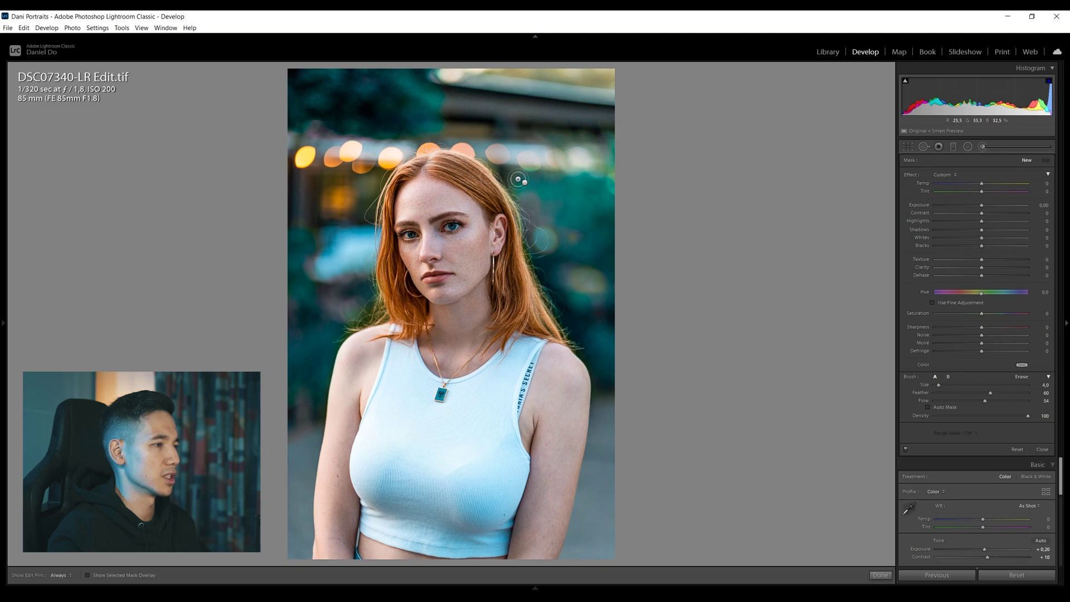
pyautogui.moveTo(525, 185)
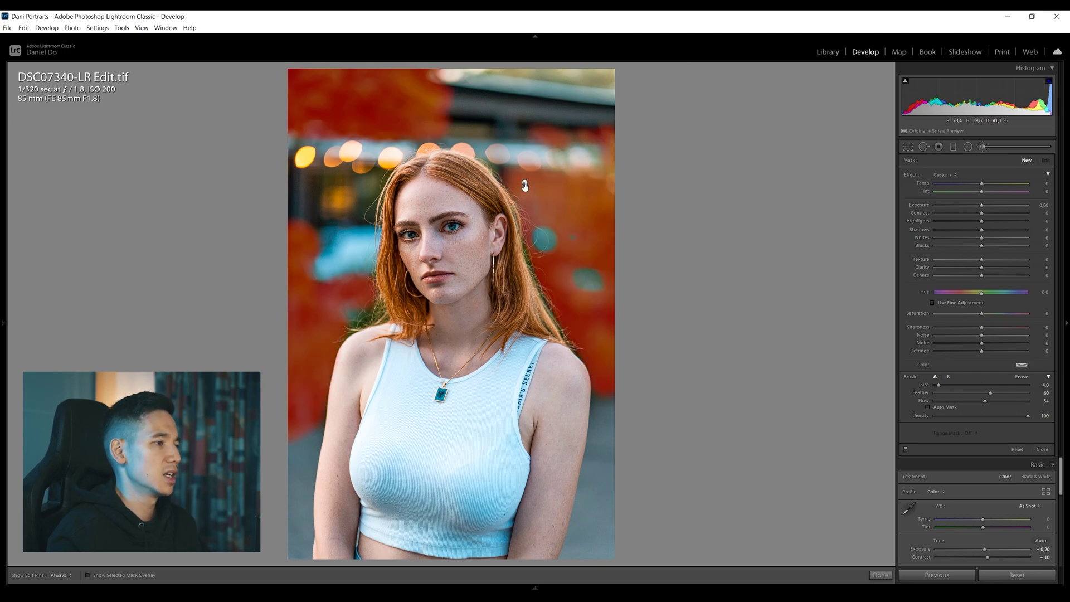
pyautogui.click(525, 186)
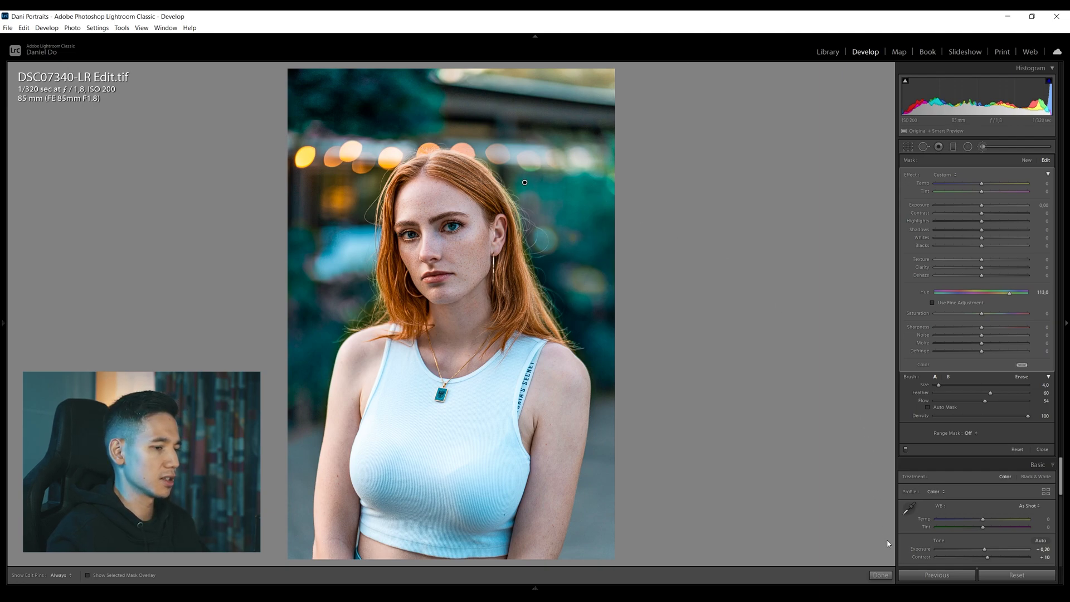
pyautogui.click(881, 575)
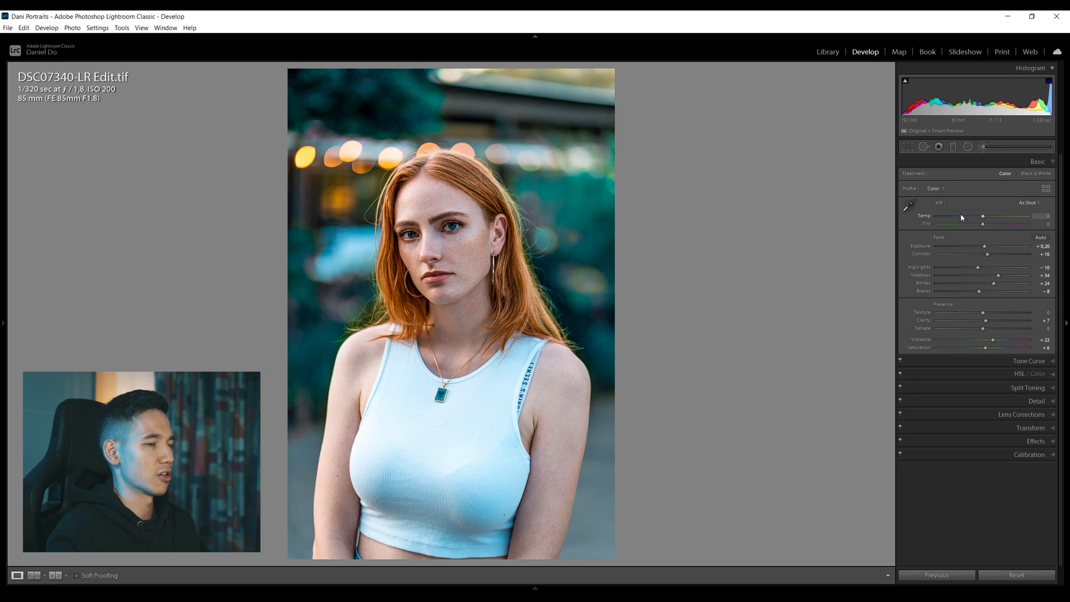
# - Reopen the Adjustment Brush, enlarge the brush and turn on the red mask overlay
pyautogui.click(982, 146)
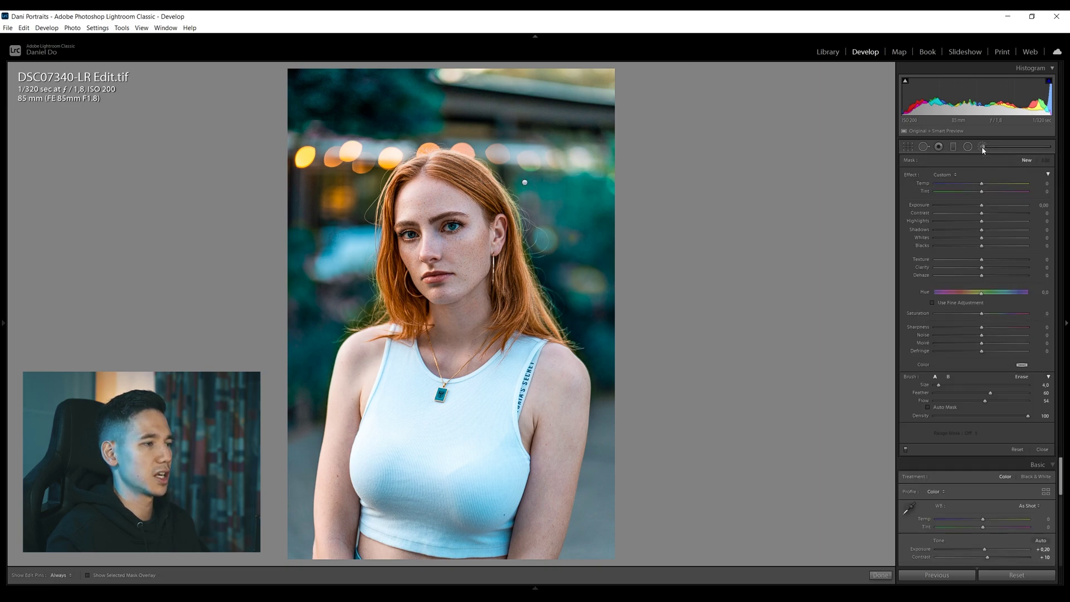
pyautogui.scroll(3, 442, 211)
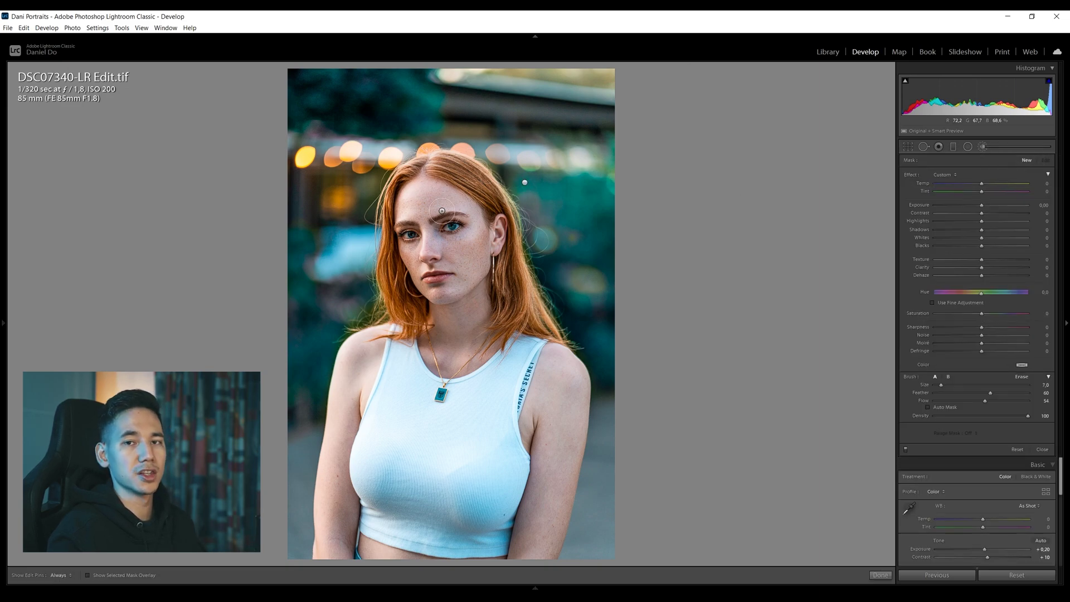
pyautogui.scroll(1, 442, 211)
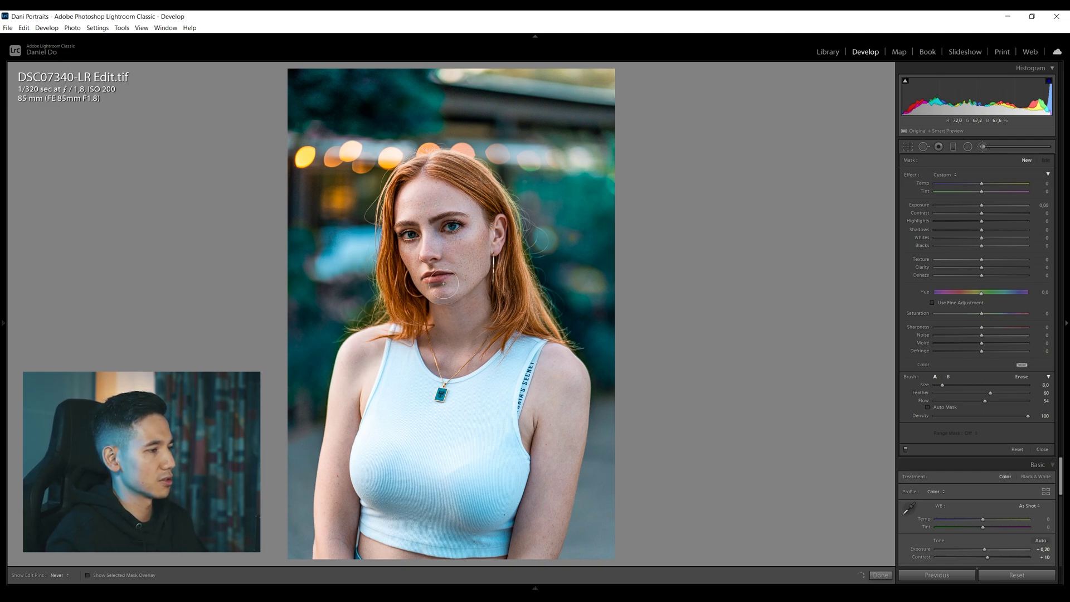
pyautogui.press('o')
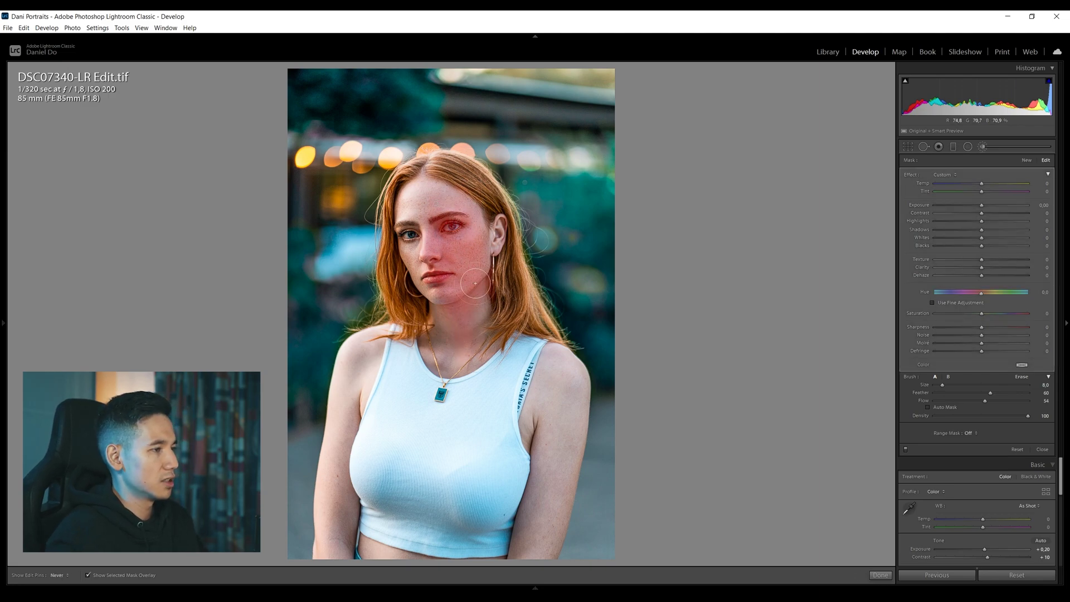
# - At flow 100, paint the mask over her cheek, neck, shoulder, forehead and hairline
pyautogui.doubleClick(923, 401)
pyautogui.press('h')
pyautogui.moveTo(440, 262)
pyautogui.mouseDown()
pyautogui.moveTo(451, 299)
pyautogui.moveTo(482, 296)
pyautogui.moveTo(561, 379)
pyautogui.moveTo(563, 412)
pyautogui.moveTo(552, 469)
pyautogui.moveTo(555, 459)
pyautogui.moveTo(335, 519)
pyautogui.moveTo(334, 541)
pyautogui.moveTo(390, 552)
pyautogui.mouseUp()
pyautogui.press('h')
pyautogui.press('[')
pyautogui.moveTo(421, 193)
pyautogui.mouseDown()
pyautogui.moveTo(426, 175)
pyautogui.moveTo(413, 167)
pyautogui.moveTo(397, 191)
pyautogui.moveTo(385, 289)
pyautogui.moveTo(401, 284)
pyautogui.mouseUp()
pyautogui.press('h')
pyautogui.press('[')
pyautogui.press('h')
pyautogui.press(']')
pyautogui.press(']')
pyautogui.press(']')
pyautogui.press(']')
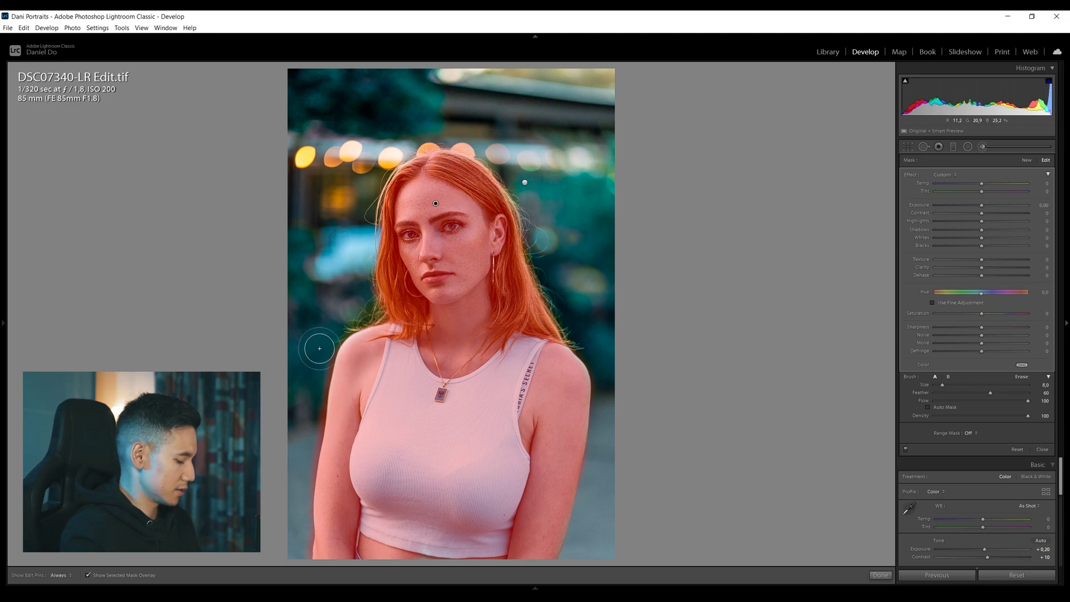
# - Erase the mask spill along her left arm edge
pyautogui.press('h')
pyautogui.moveTo(331, 340)
pyautogui.mouseDown()
pyautogui.moveTo(318, 437)
pyautogui.moveTo(335, 344)
pyautogui.mouseUp()
pyautogui.press('h')
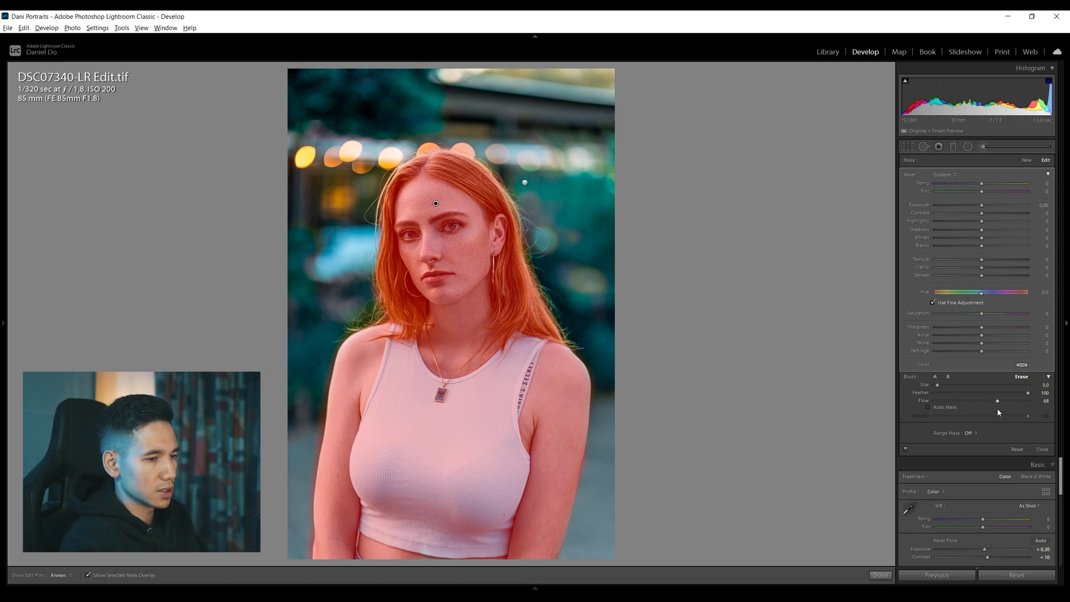
pyautogui.press('h')
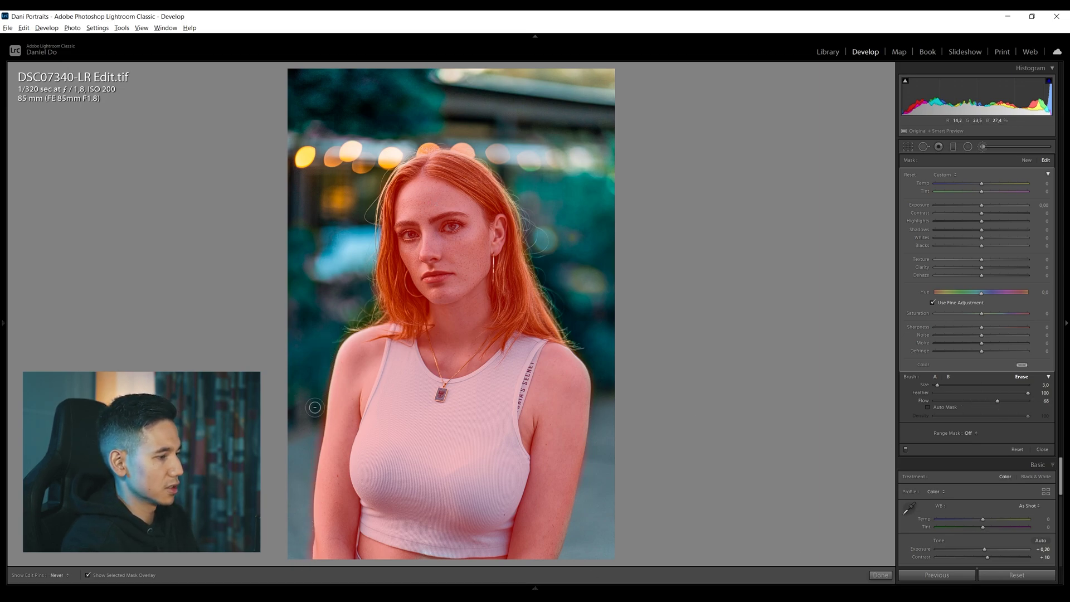
pyautogui.press('h')
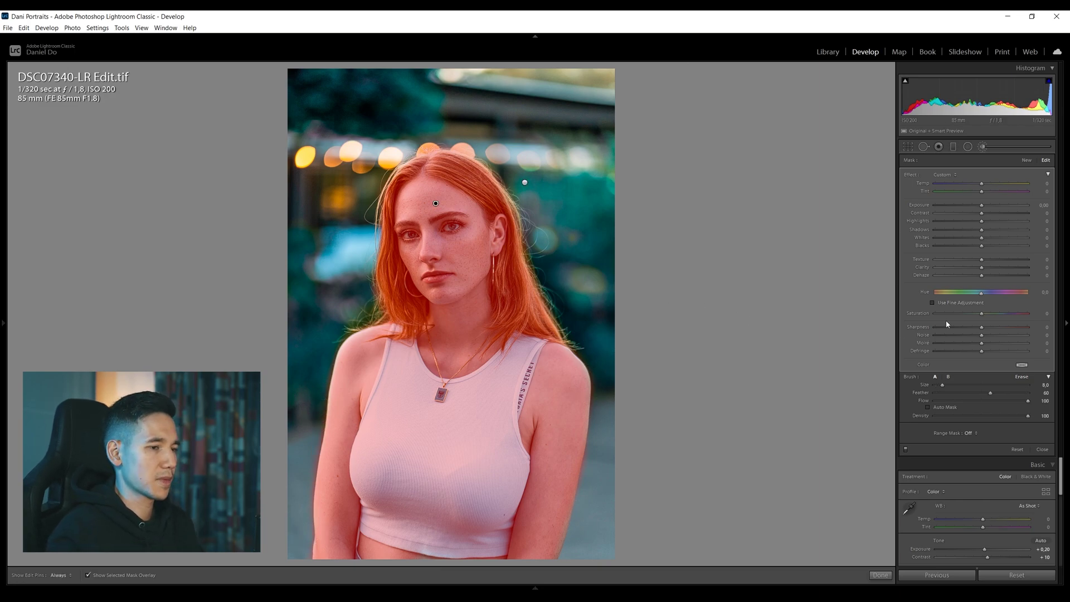
# - Hide the red overlay and delete the subject brush mask
pyautogui.press('o')
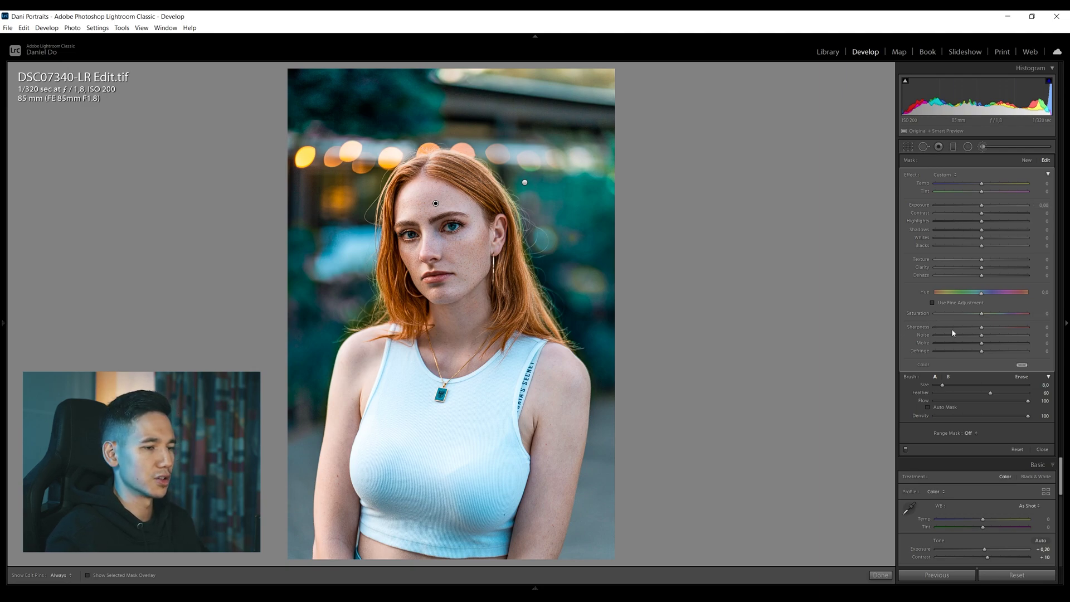
pyautogui.moveTo(435, 204)
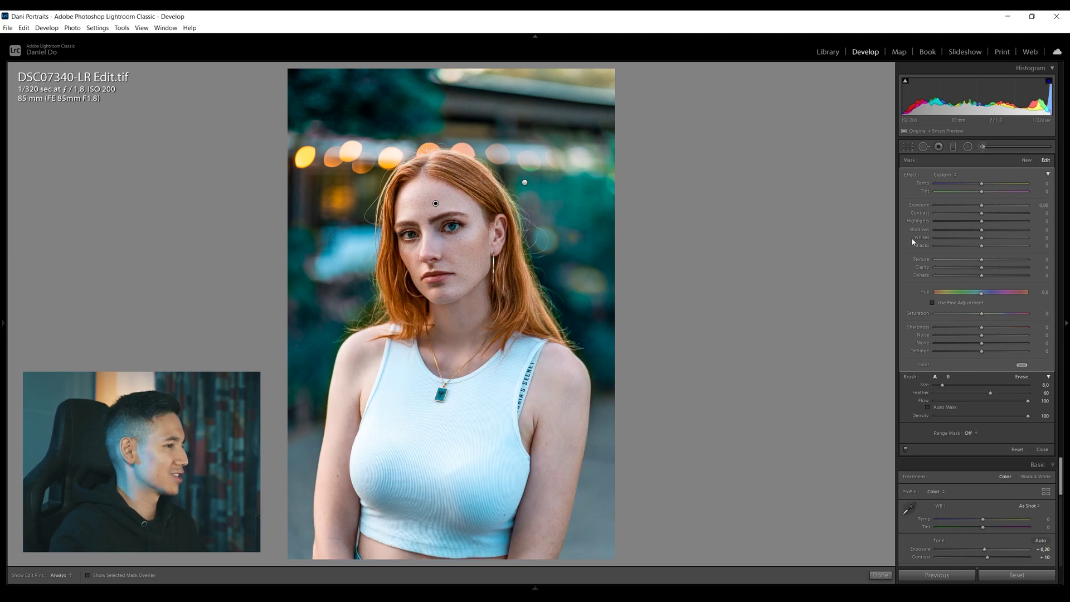
pyautogui.rightClick(436, 204)
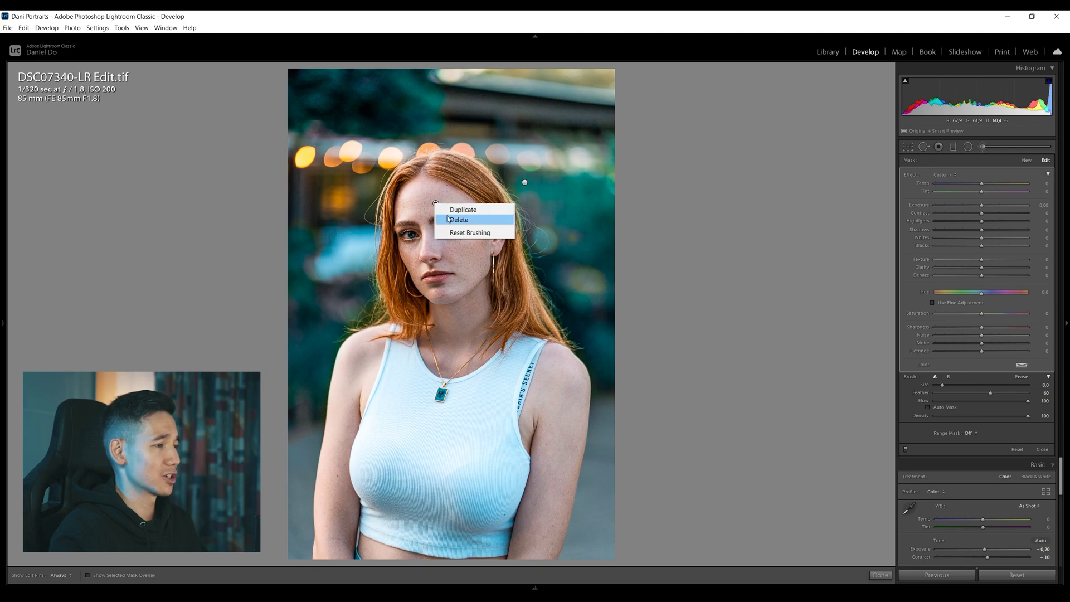
pyautogui.click(447, 217)
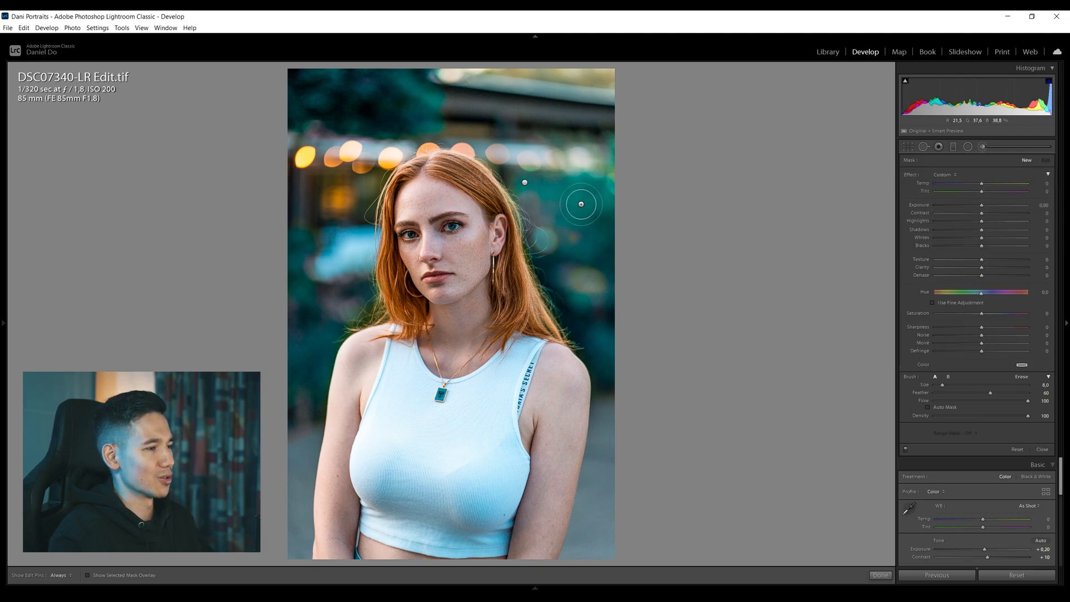
# - Paint a new mask beside her hair and down the left edge with a size 11 brush
pyautogui.press('h')
pyautogui.moveTo(557, 230)
pyautogui.mouseDown()
pyautogui.moveTo(574, 174)
pyautogui.moveTo(568, 216)
pyautogui.mouseUp()
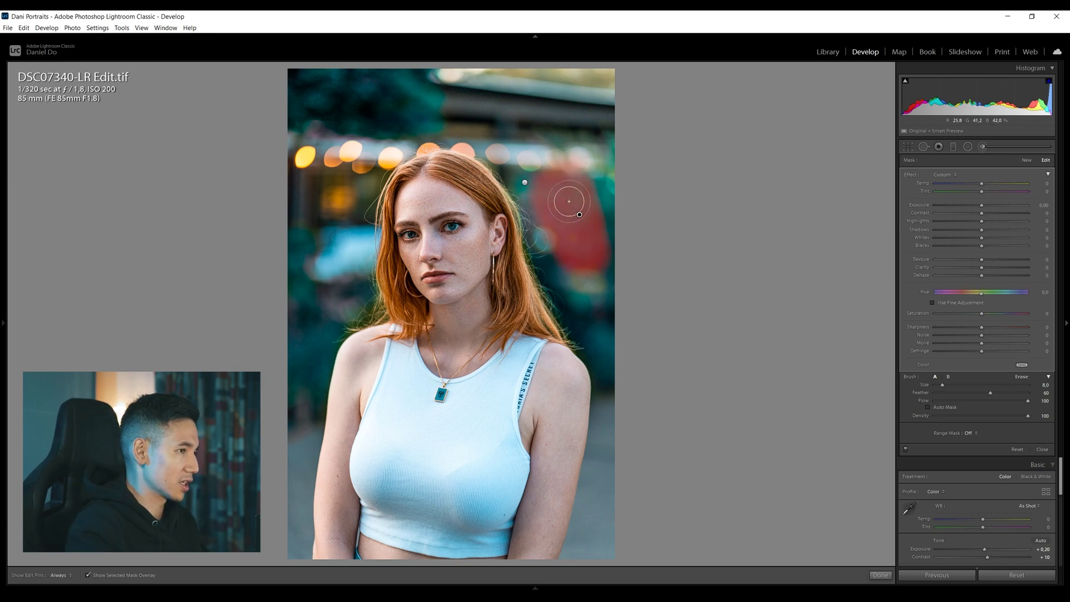
pyautogui.press('h')
pyautogui.press('o')
pyautogui.press(']')
pyautogui.press('h')
pyautogui.moveTo(313, 325)
pyautogui.mouseDown()
pyautogui.moveTo(286, 526)
pyautogui.moveTo(304, 363)
pyautogui.moveTo(347, 283)
pyautogui.moveTo(341, 239)
pyautogui.moveTo(558, 112)
pyautogui.mouseUp()
pyautogui.press('h')
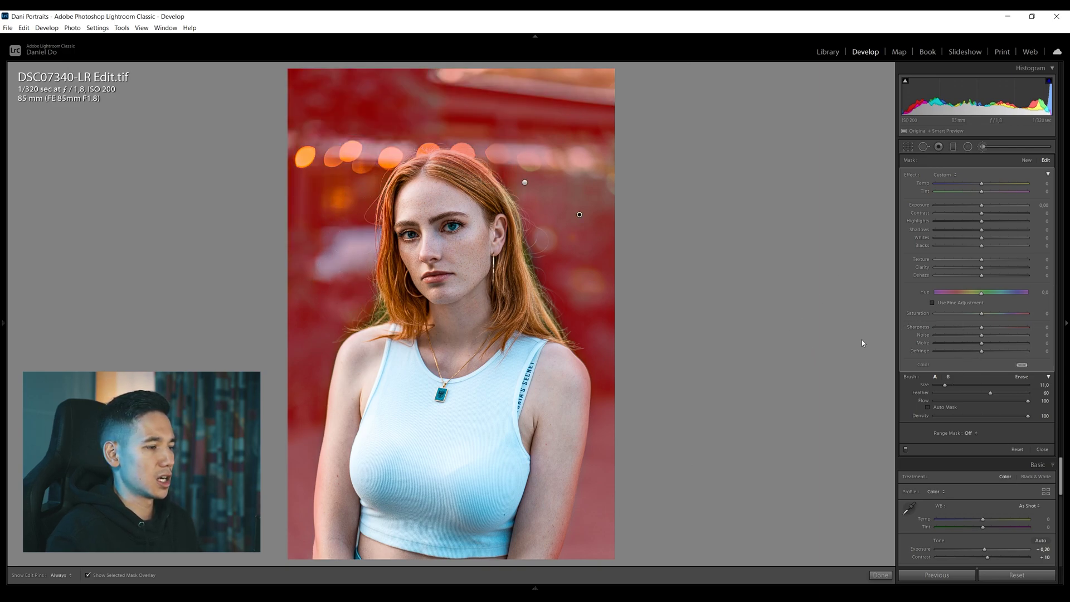
pyautogui.press('o')
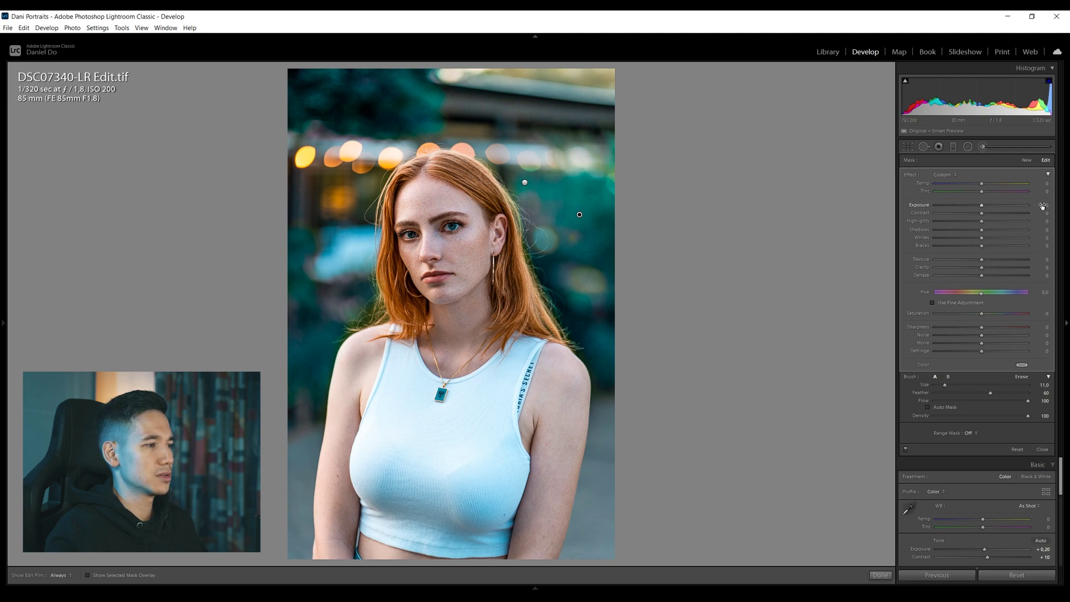
# - Set the background mask to Exposure -0.40, Shadows -25, Whites -10, Blacks +10, then deselect it
pyautogui.moveTo(1044, 205); pyautogui.dragTo(1032, 206)
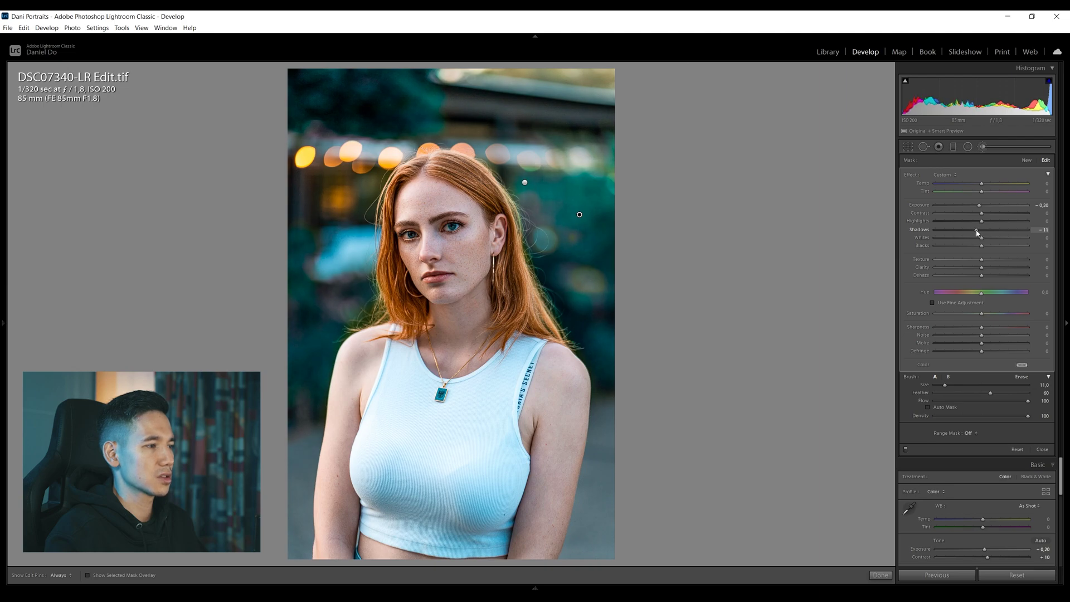
pyautogui.moveTo(981, 247); pyautogui.dragTo(977, 250)
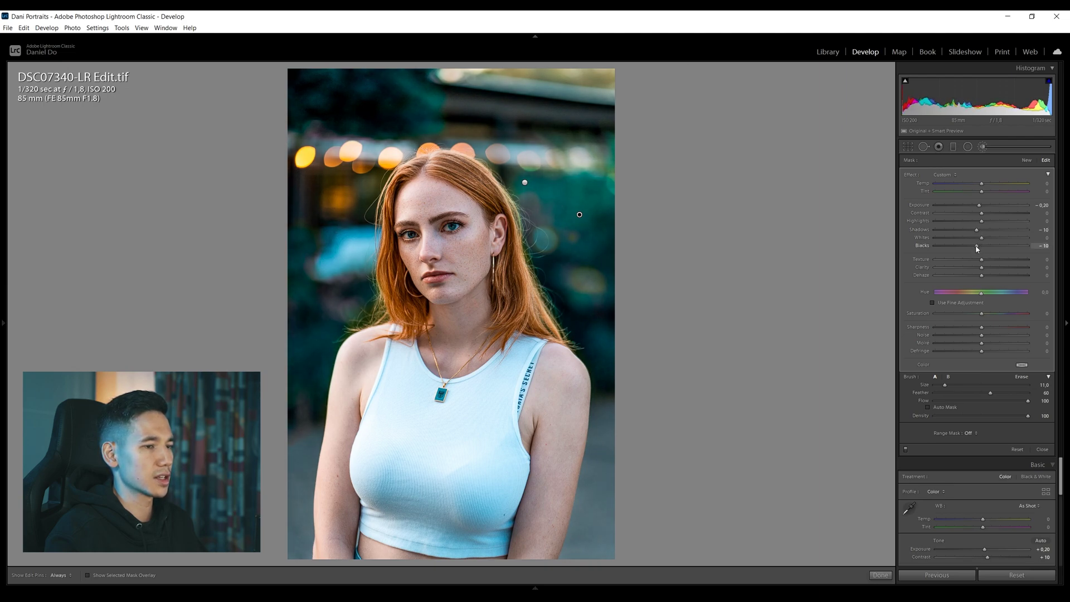
pyautogui.moveTo(977, 249); pyautogui.dragTo(986, 251)
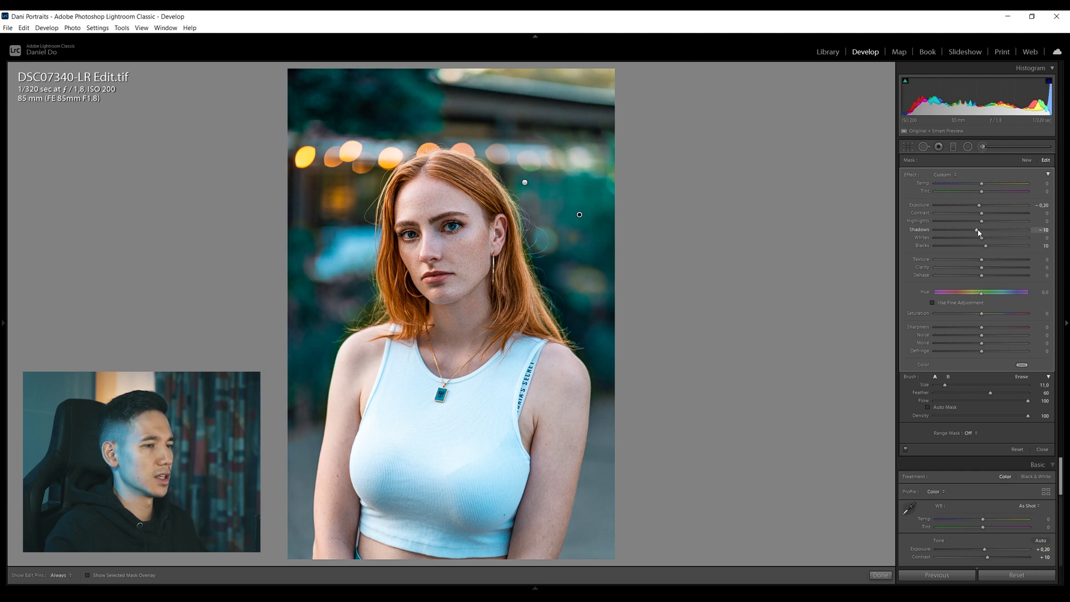
pyautogui.moveTo(979, 233); pyautogui.dragTo(970, 231)
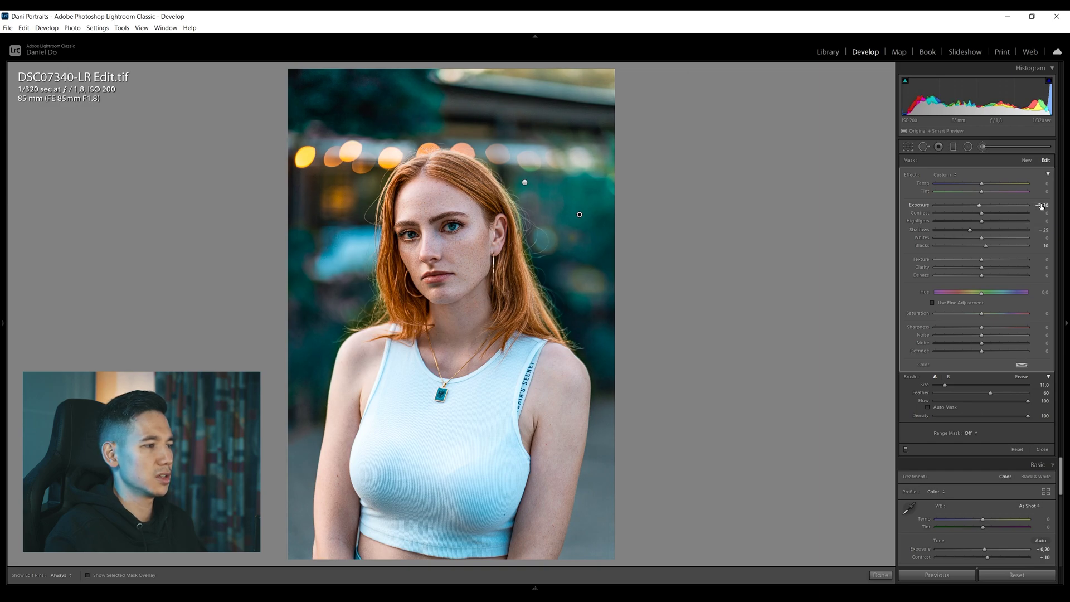
pyautogui.moveTo(1041, 206); pyautogui.dragTo(1031, 207)
pyautogui.moveTo(982, 238)
pyautogui.mouseDown()
pyautogui.moveTo(969, 239)
pyautogui.moveTo(977, 223)
pyautogui.mouseUp()
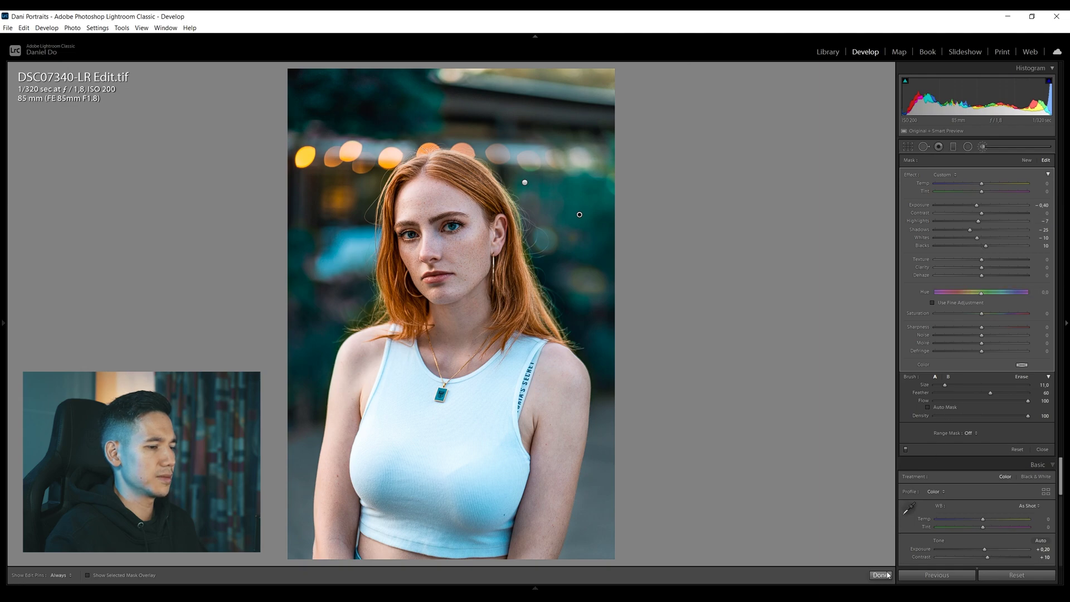
pyautogui.press('Return')
# - Reset the Basic tone adjustments to compare, then undo to restore the teal grade
pyautogui.click(1029, 576)
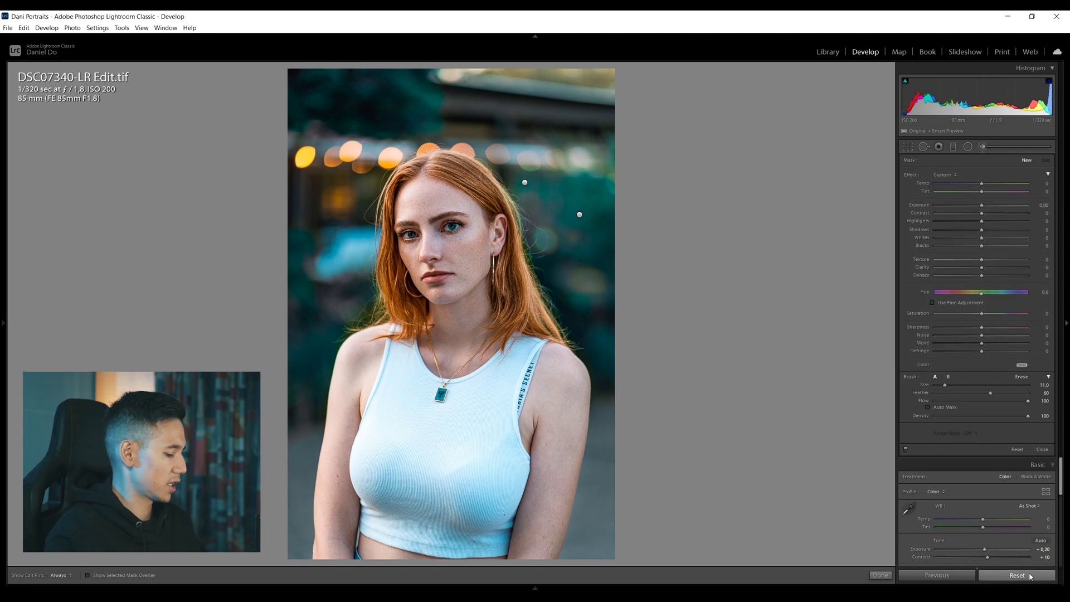
pyautogui.hotkey('ctrl', 'z')
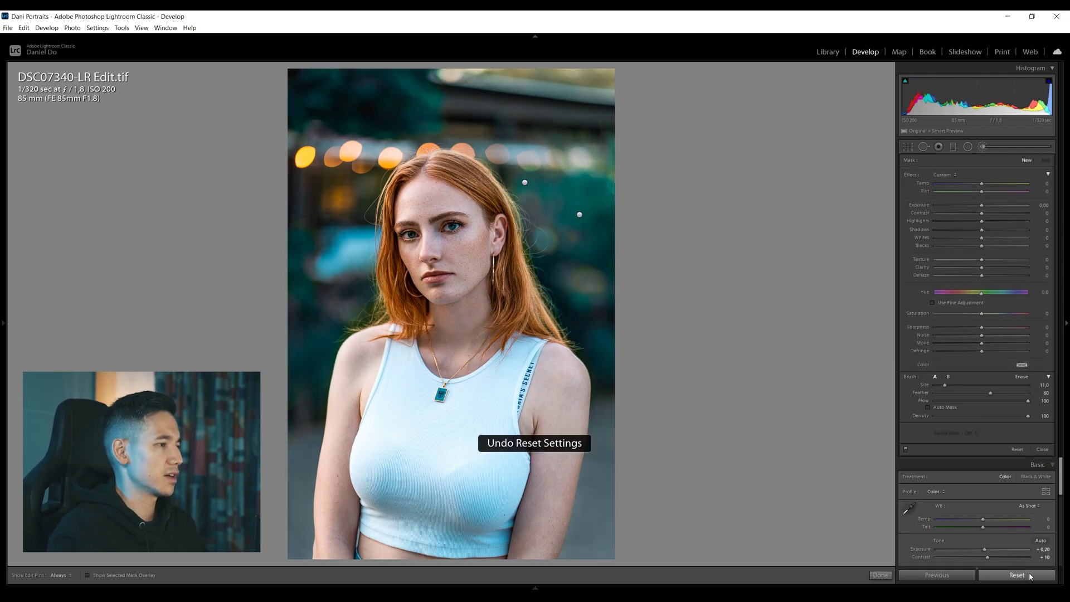
pyautogui.click(1029, 575)
pyautogui.hotkey('ctrl', 'z')
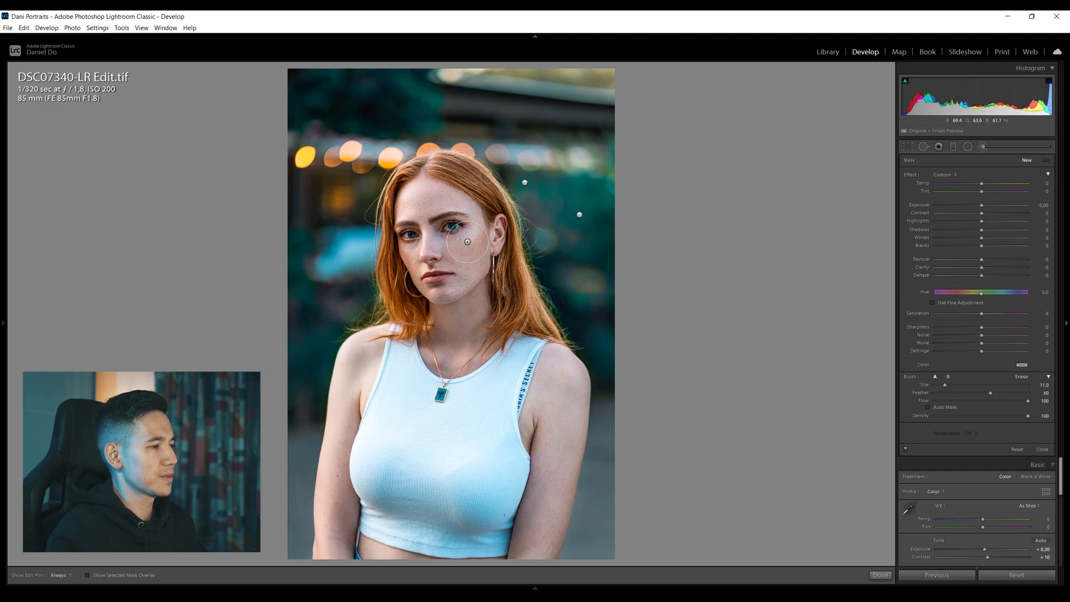
# - Paint a new brush mask over both eyebrows and down around the eyes
pyautogui.scroll(-1, 467, 241)
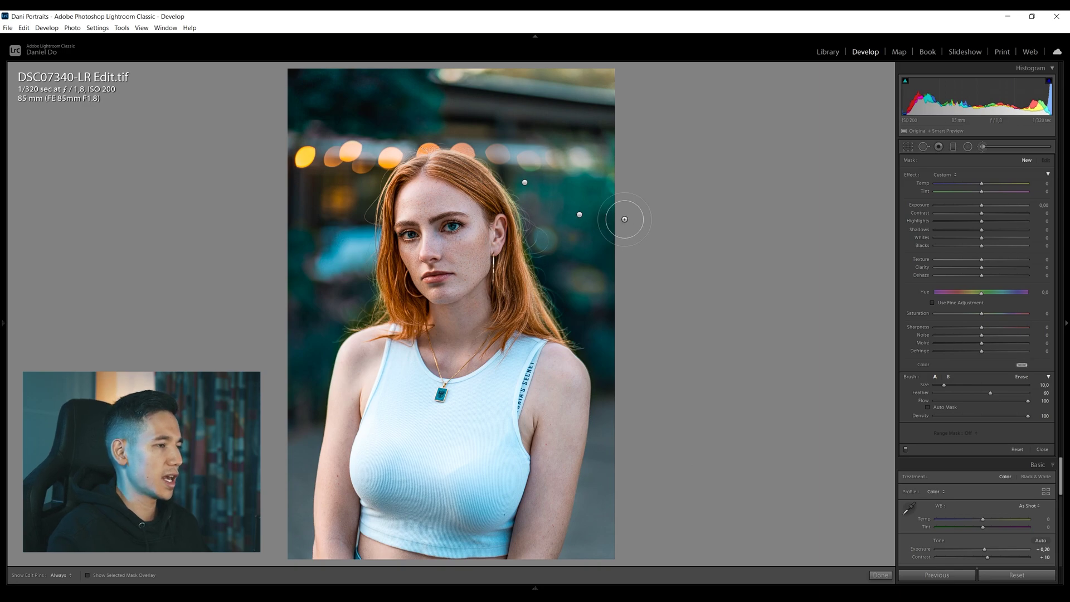
pyautogui.scroll(-3, 454, 221)
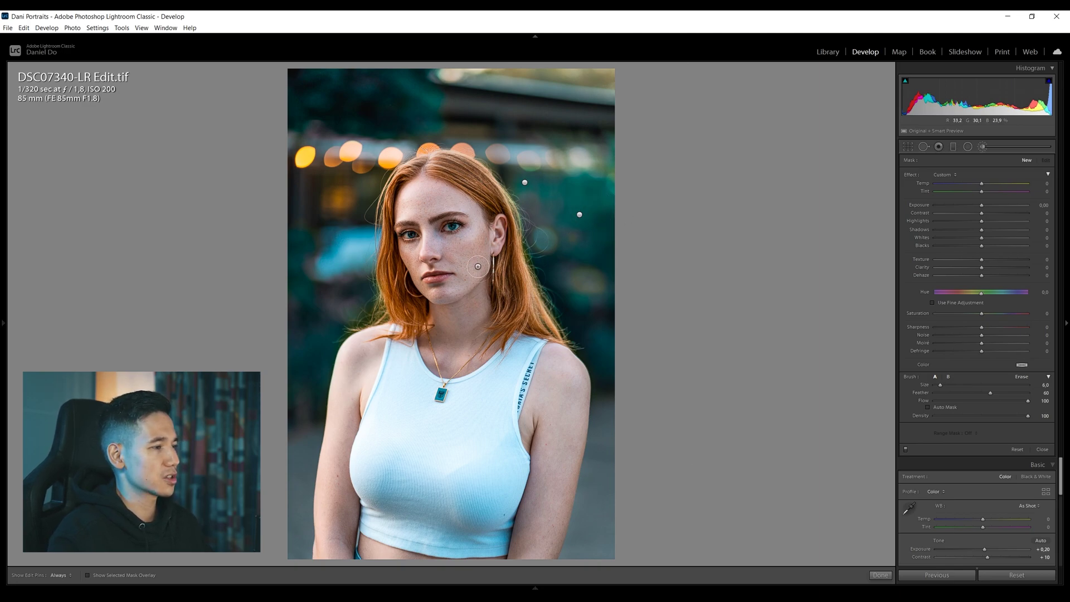
pyautogui.moveTo(456, 217); pyautogui.dragTo(440, 218)
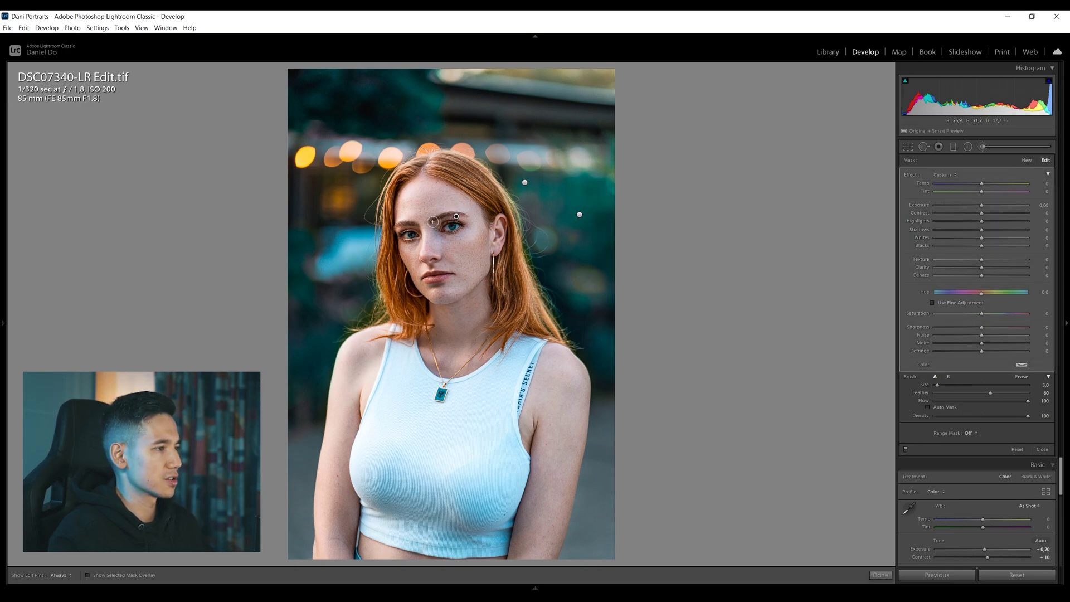
pyautogui.press('o')
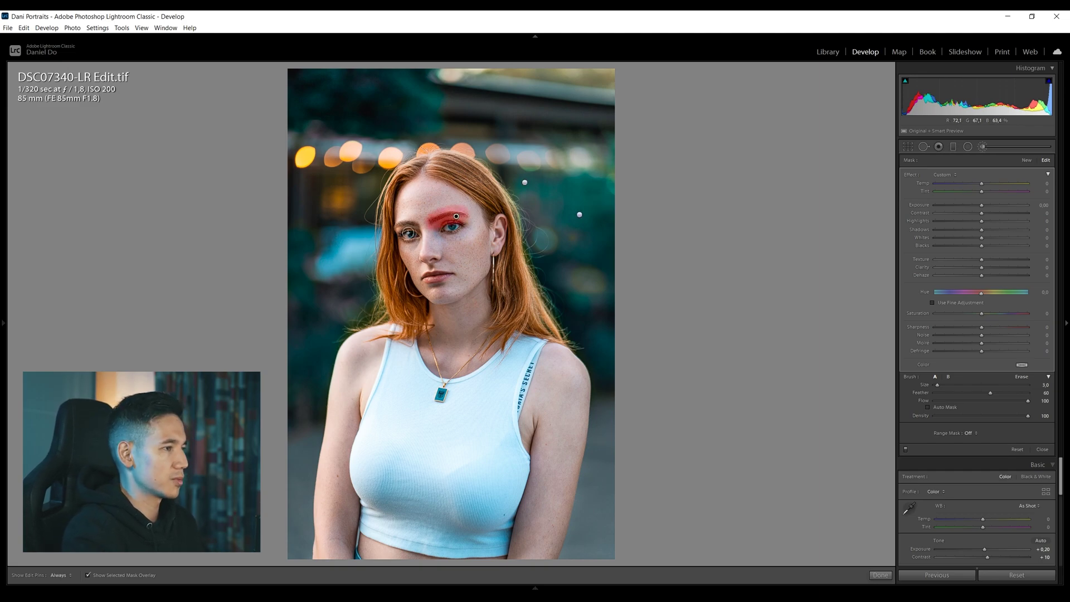
pyautogui.press('h')
pyautogui.moveTo(425, 226)
pyautogui.mouseDown()
pyautogui.moveTo(466, 226)
pyautogui.moveTo(407, 236)
pyautogui.moveTo(423, 238)
pyautogui.moveTo(425, 257)
pyautogui.moveTo(457, 239)
pyautogui.moveTo(424, 249)
pyautogui.moveTo(438, 238)
pyautogui.mouseUp()
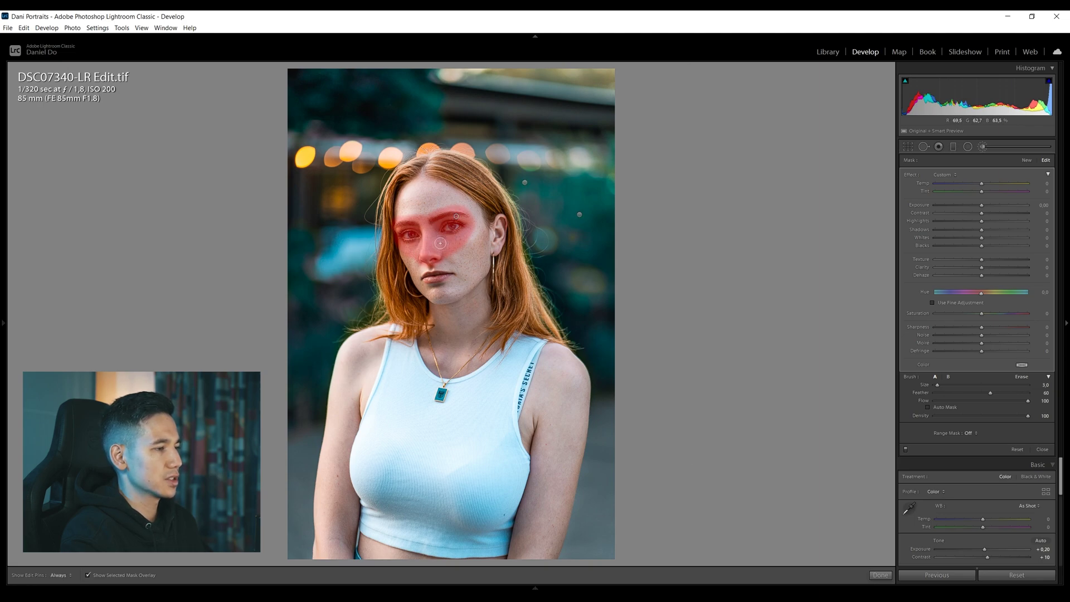
# - Zoom the face to 1:2 via the Navigator to inspect the brow-and-eye mask
pyautogui.press('o')
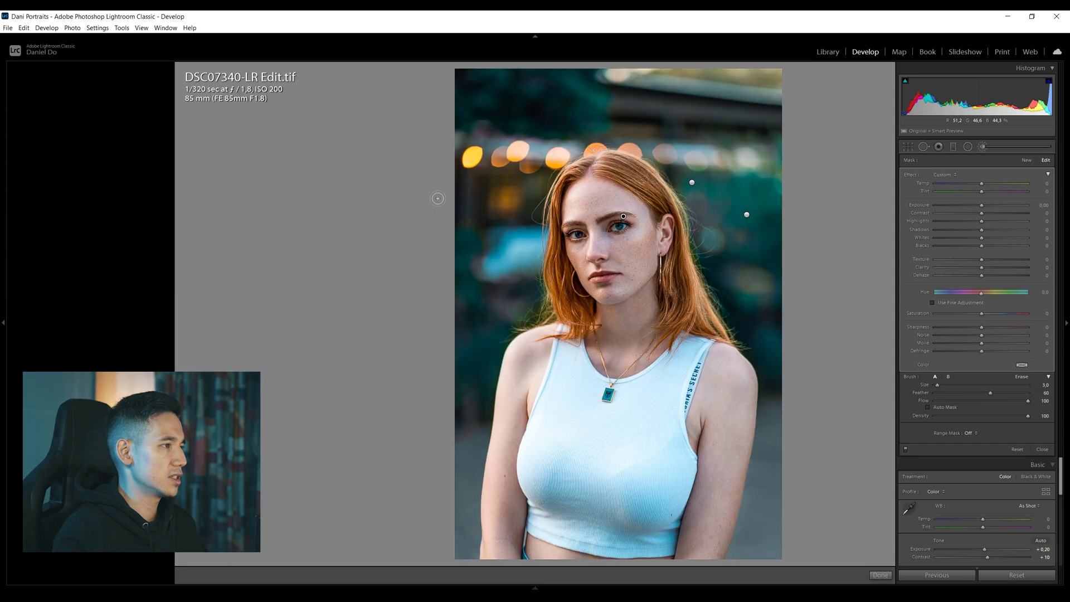
pyautogui.press('alt')
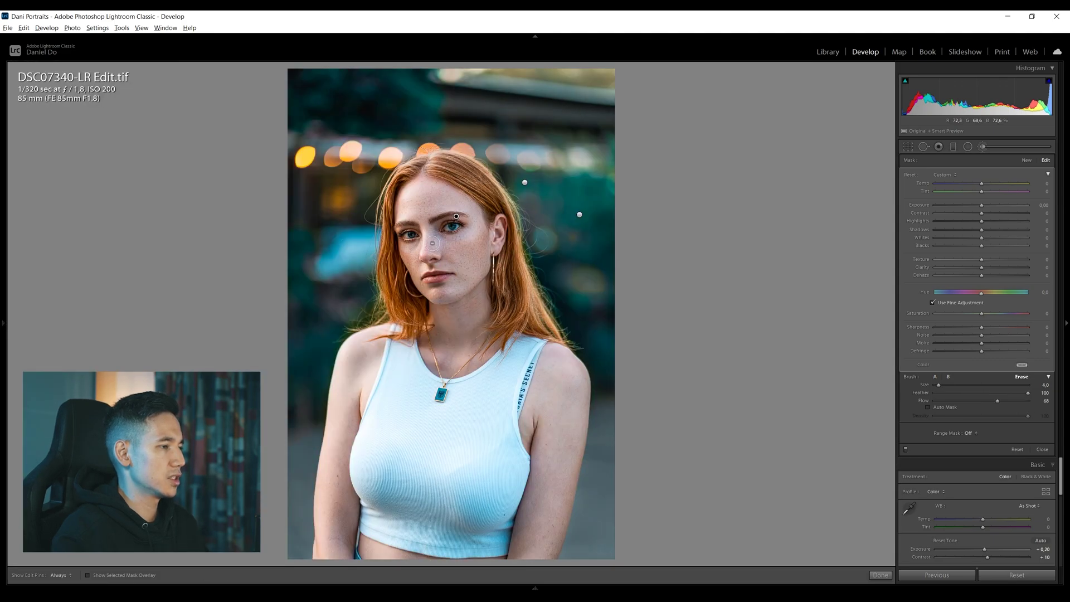
pyautogui.click(432, 237)
pyautogui.click(422, 246)
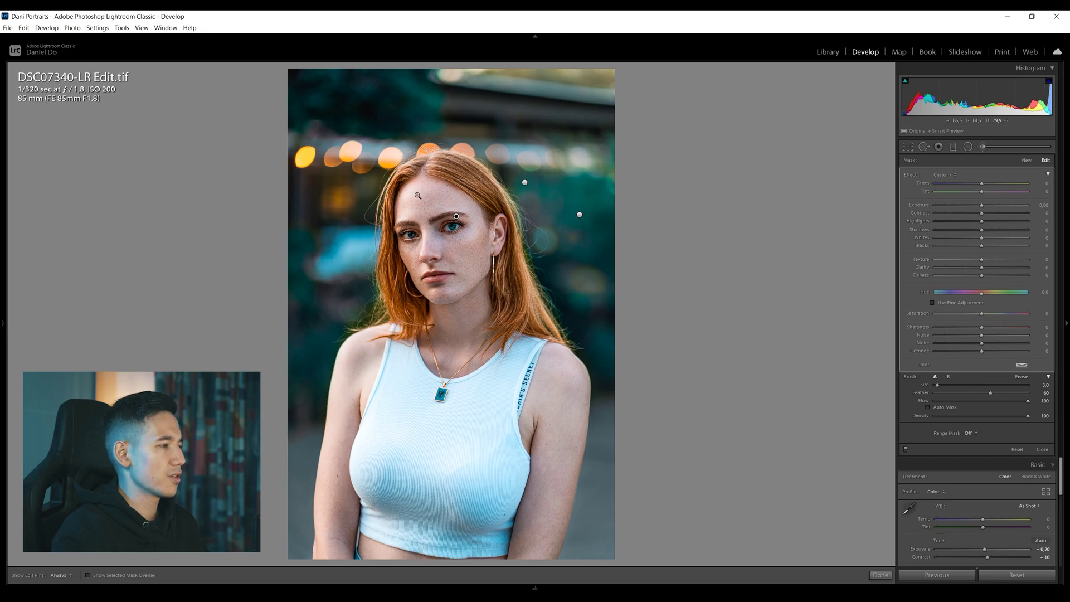
pyautogui.click(421, 235)
pyautogui.click(423, 236)
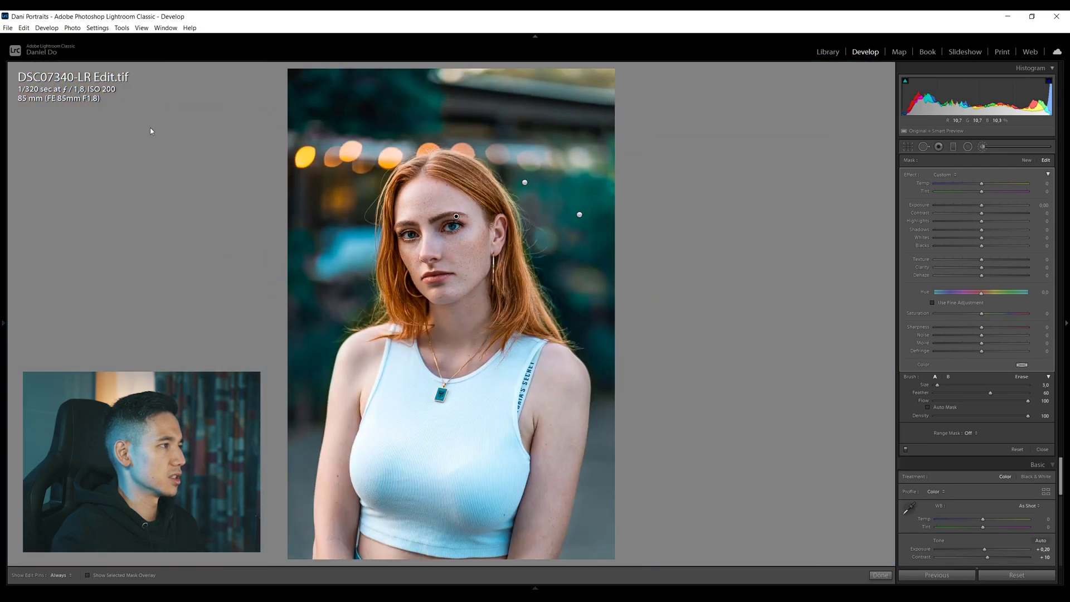
pyautogui.press('F7')
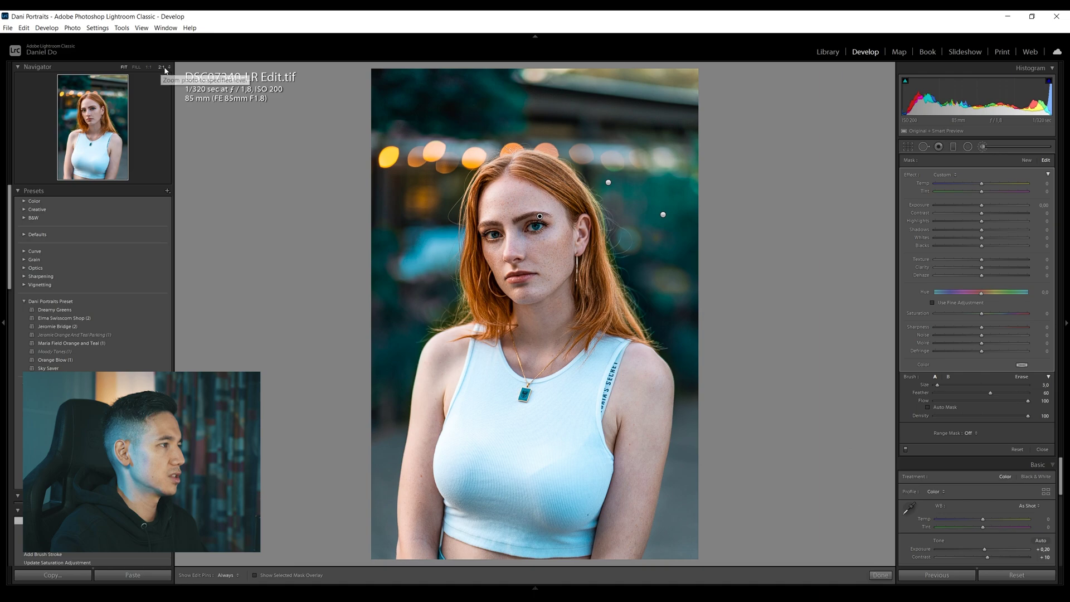
pyautogui.click(162, 68)
pyautogui.click(149, 114)
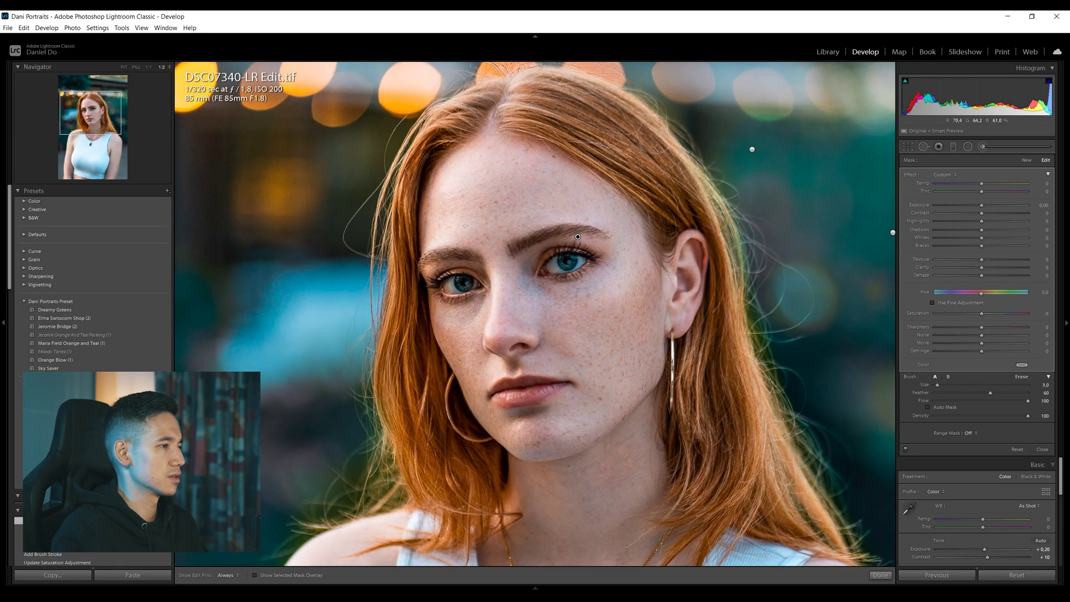
pyautogui.click(4, 272)
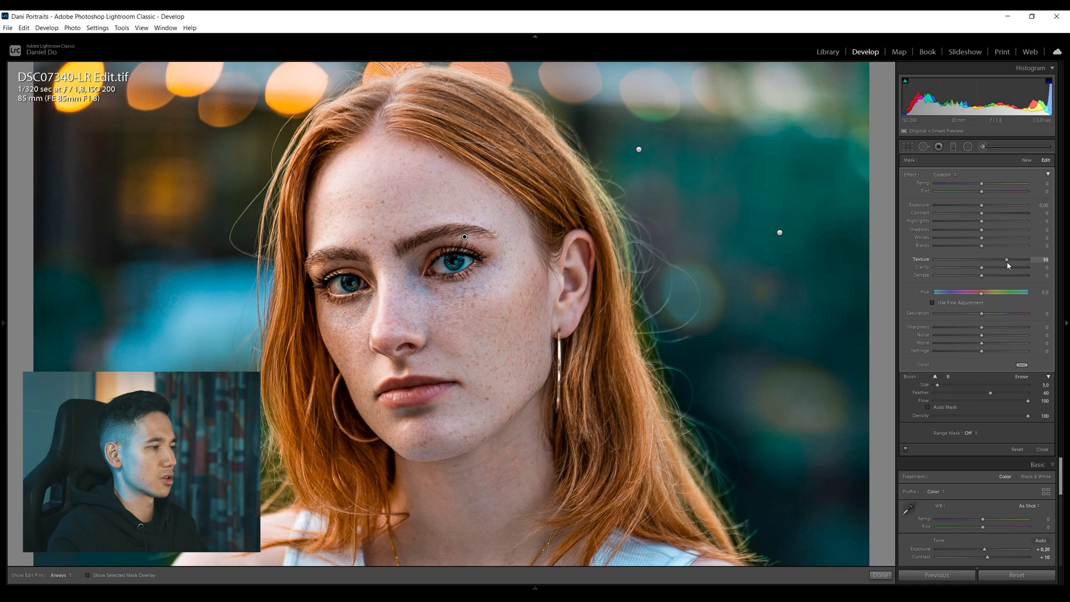
# - Toggle the brush's Texture +38 effect off and on to compare, then close the brush
pyautogui.click(906, 450)
pyautogui.click(906, 449)
pyautogui.click(906, 450)
pyautogui.click(906, 450)
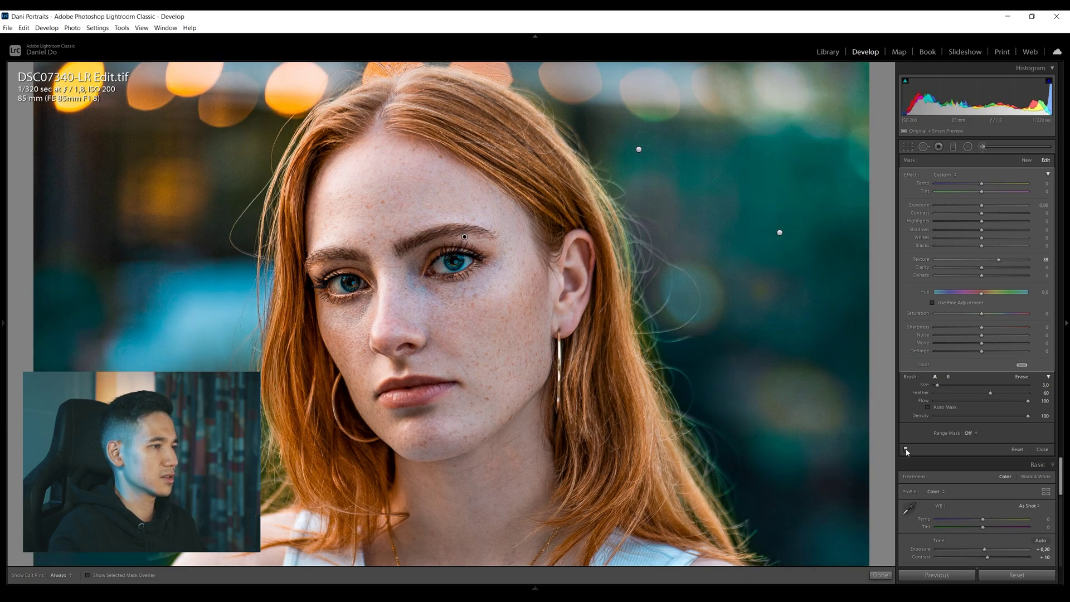
pyautogui.click(906, 450)
pyautogui.press('z')
pyautogui.click(906, 450)
pyautogui.click(906, 450)
pyautogui.click(906, 450)
pyautogui.click(906, 450)
pyautogui.click(906, 450)
pyautogui.press('k')
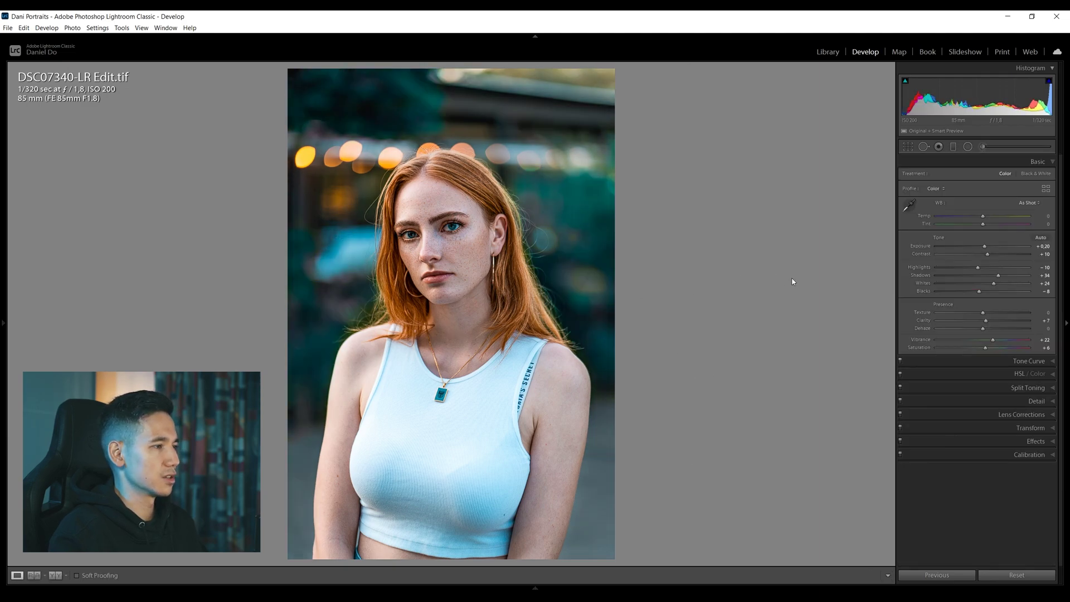
# - Draw a diagonal graduated filter from the upper left with Temp 22, Shadows 15, Whites 16
pyautogui.click(954, 147)
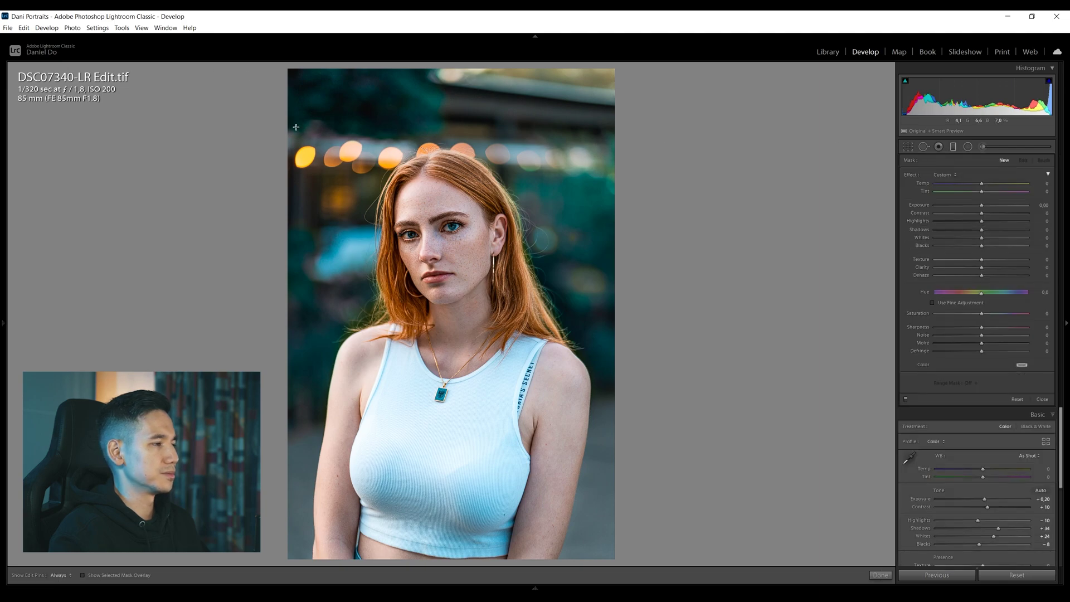
pyautogui.moveTo(249, 65); pyautogui.dragTo(498, 354)
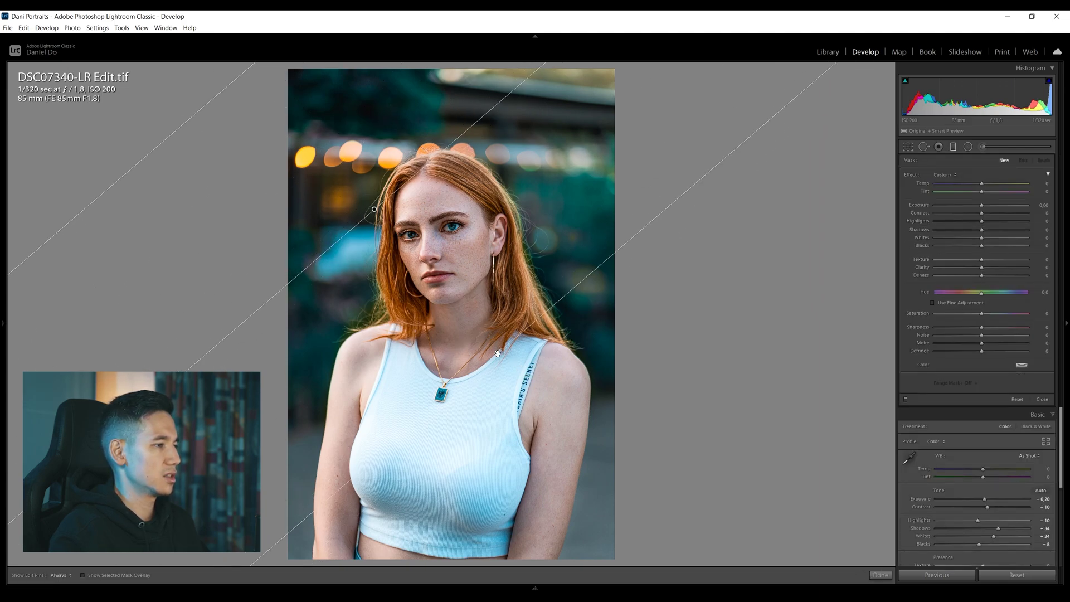
pyautogui.moveTo(981, 183); pyautogui.dragTo(993, 186)
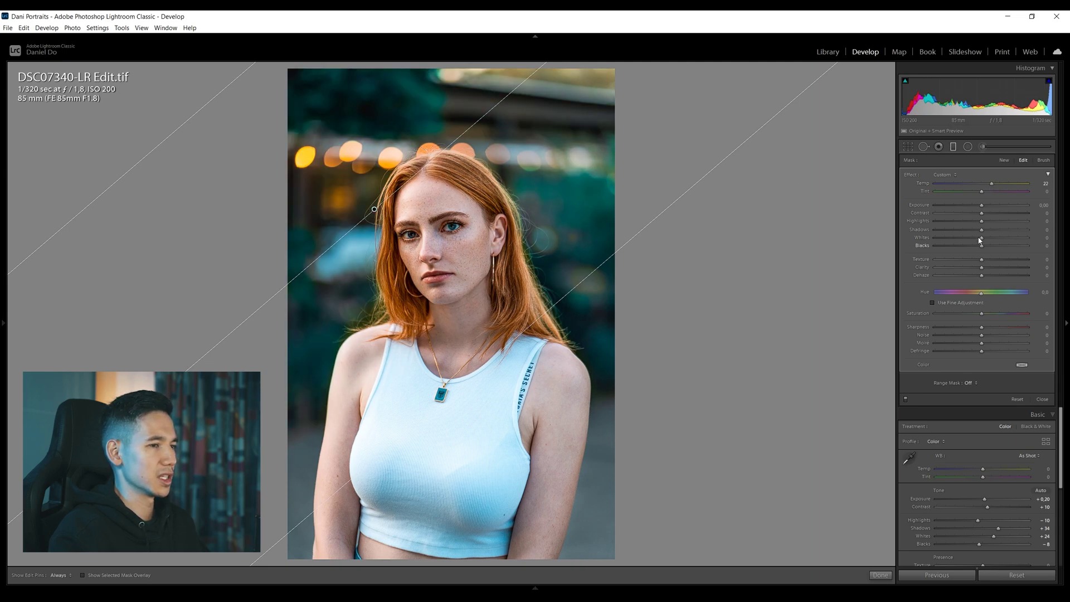
pyautogui.moveTo(982, 222)
pyautogui.mouseDown()
pyautogui.moveTo(846, 219)
pyautogui.moveTo(994, 233)
pyautogui.mouseUp()
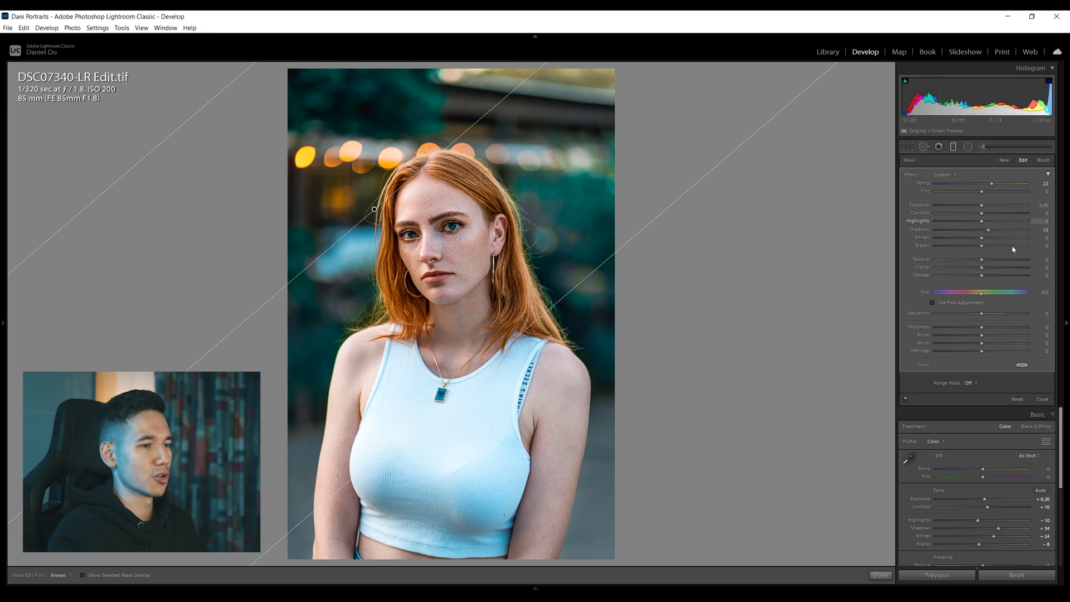
pyautogui.moveTo(982, 238); pyautogui.dragTo(989, 241)
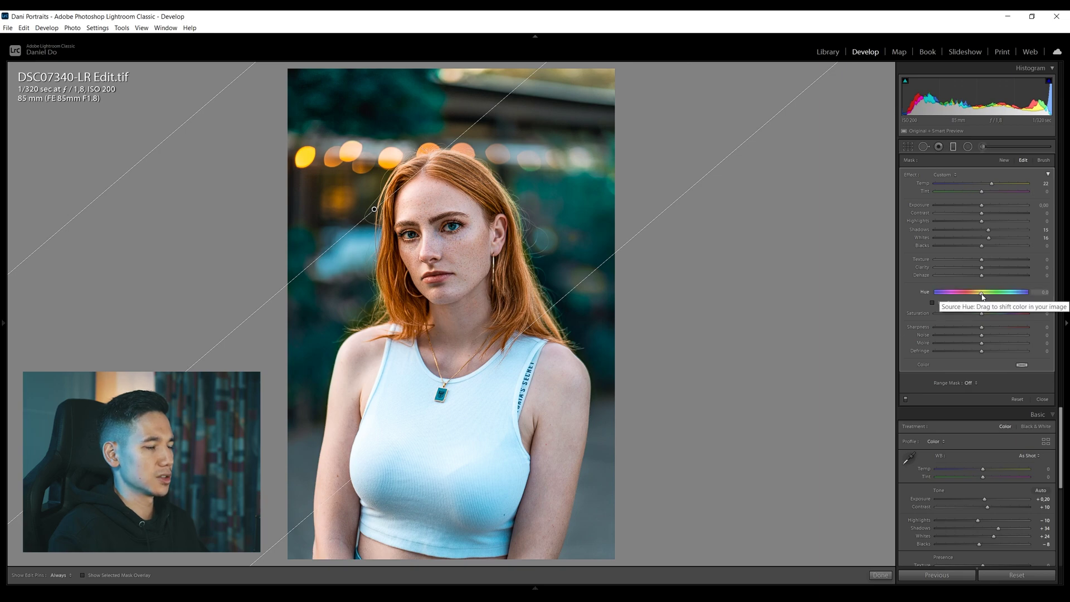
pyautogui.moveTo(983, 297)
pyautogui.mouseDown()
pyautogui.moveTo(962, 295)
pyautogui.moveTo(980, 298)
pyautogui.mouseUp()
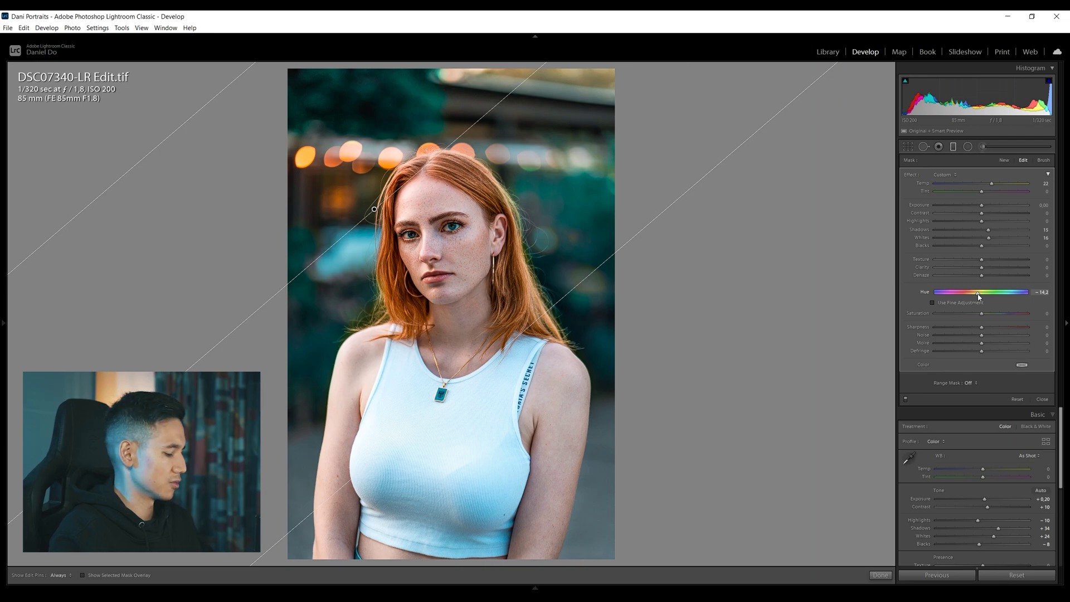
pyautogui.hotkey('ctrl', 'z')
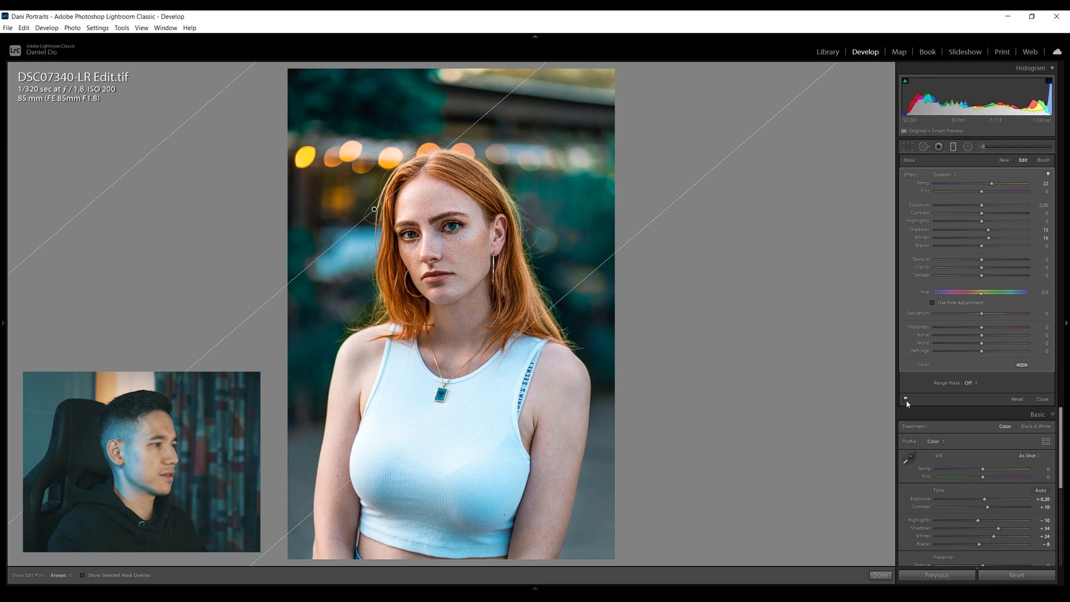
pyautogui.press('m')
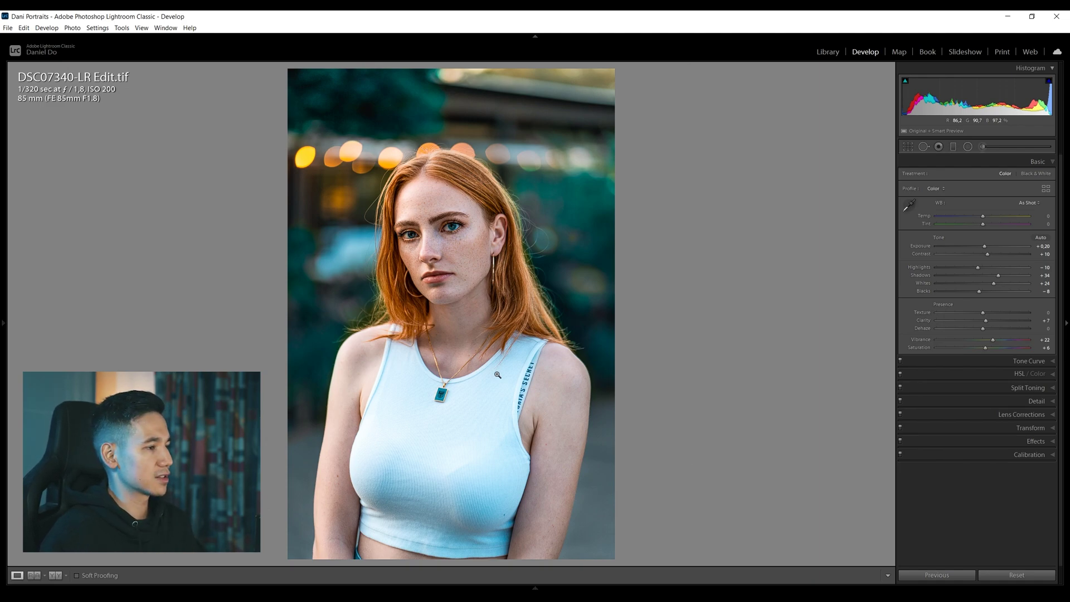
pyautogui.moveTo(348, 597)
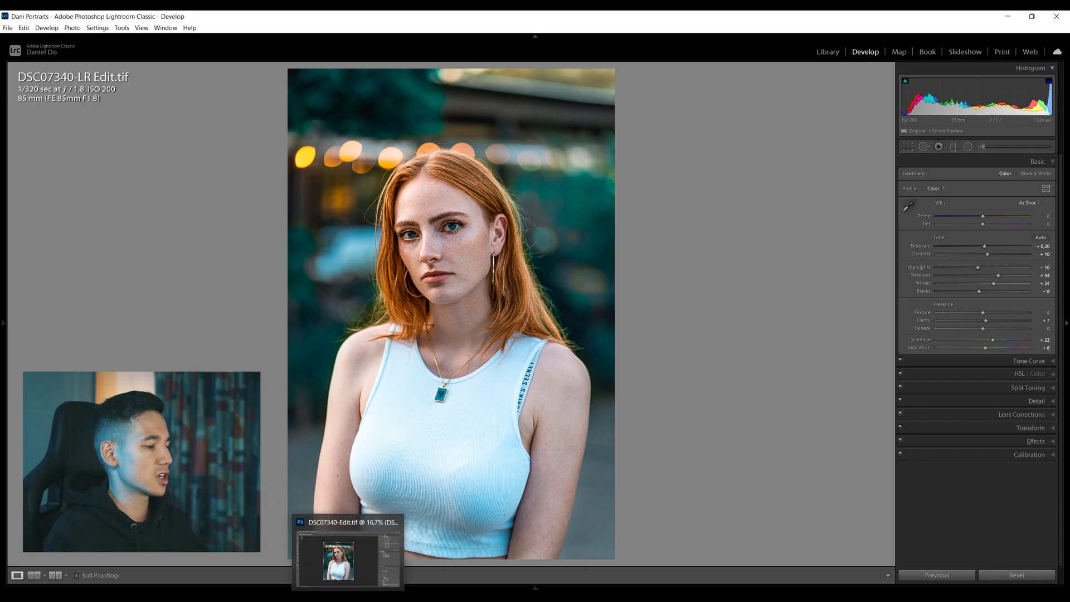
# - Switch between Photoshop's DSC07340-Edit.tif and the Lightroom version, ending in Photoshop
pyautogui.click(349, 597)
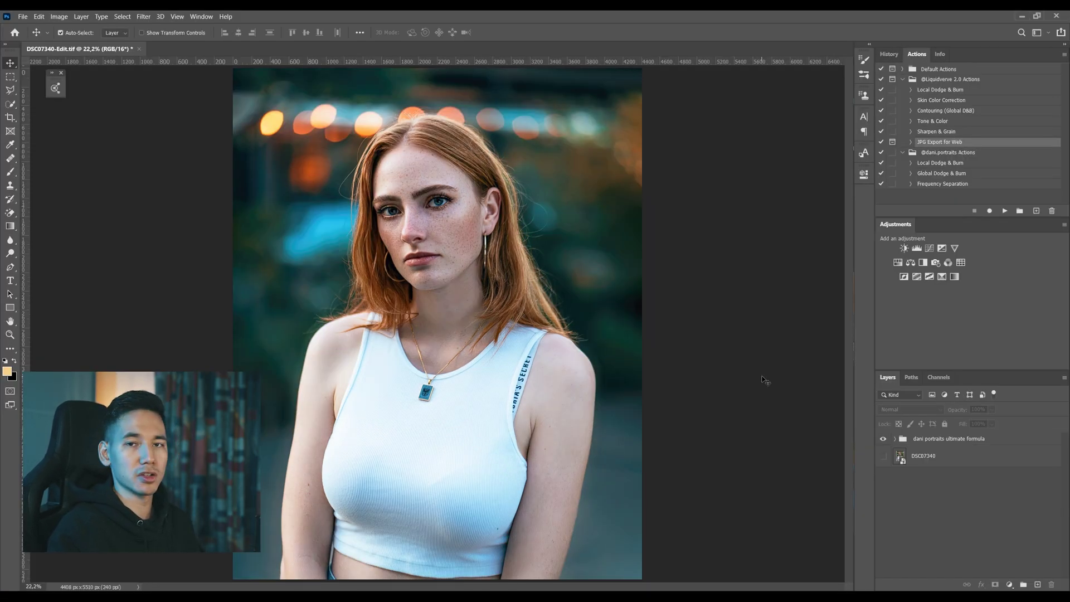
pyautogui.click(537, 596)
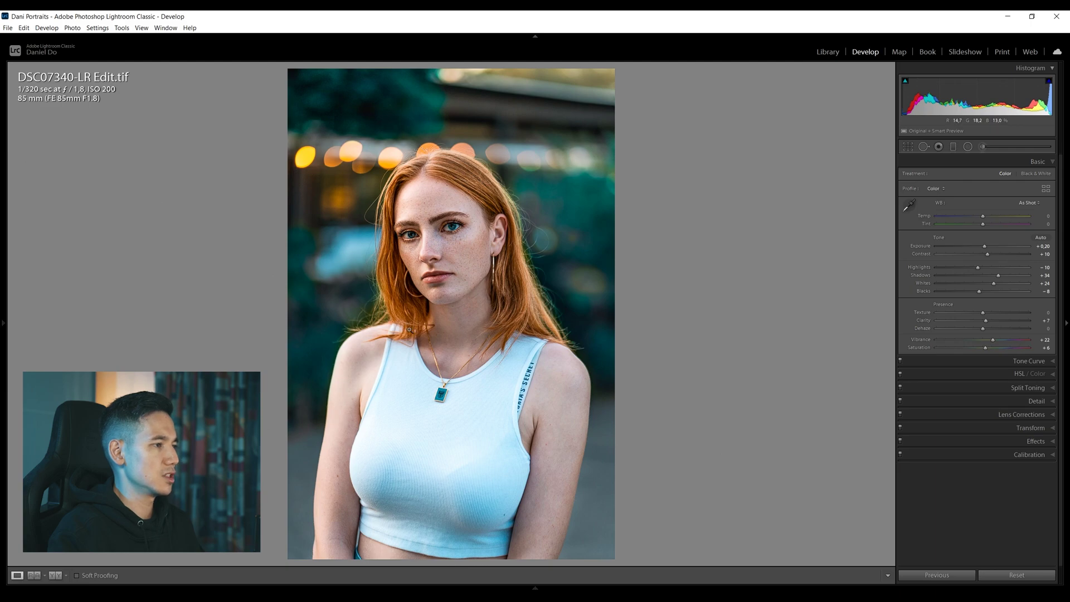
pyautogui.click(348, 597)
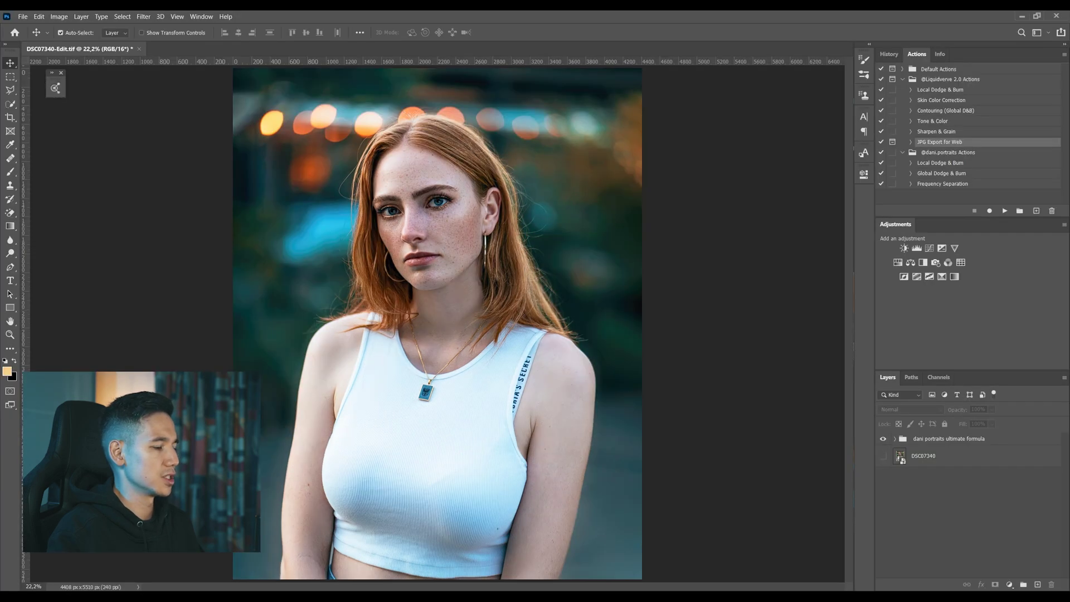
pyautogui.click(322, 597)
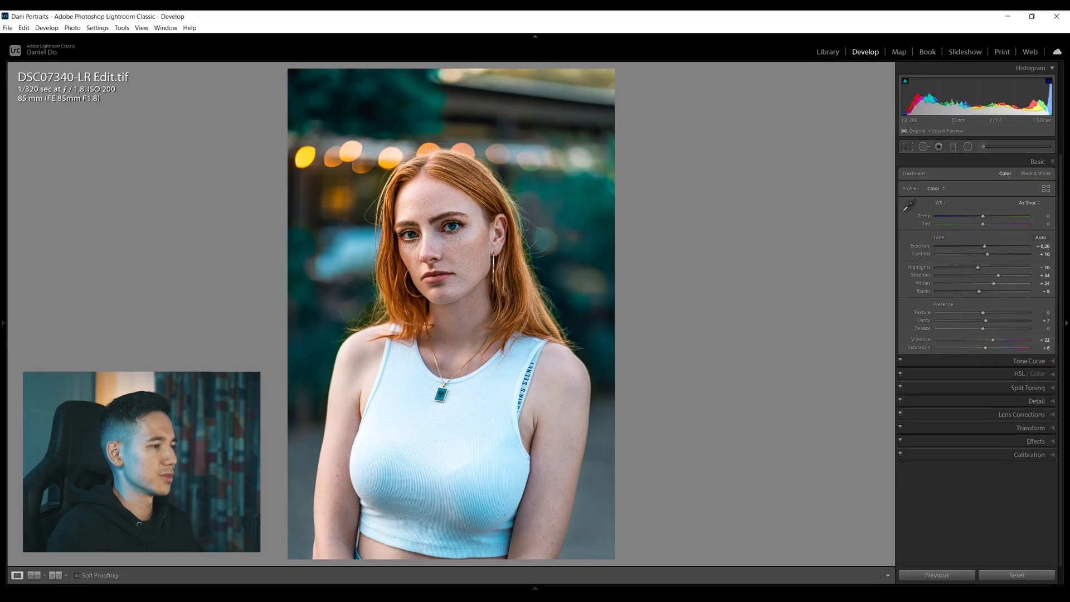
pyautogui.click(348, 597)
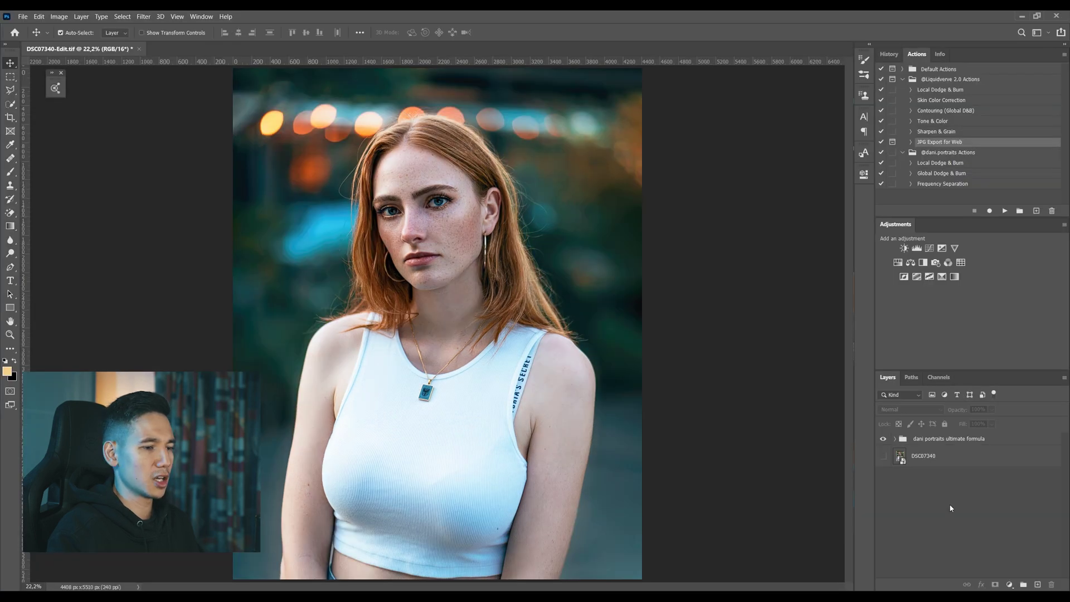